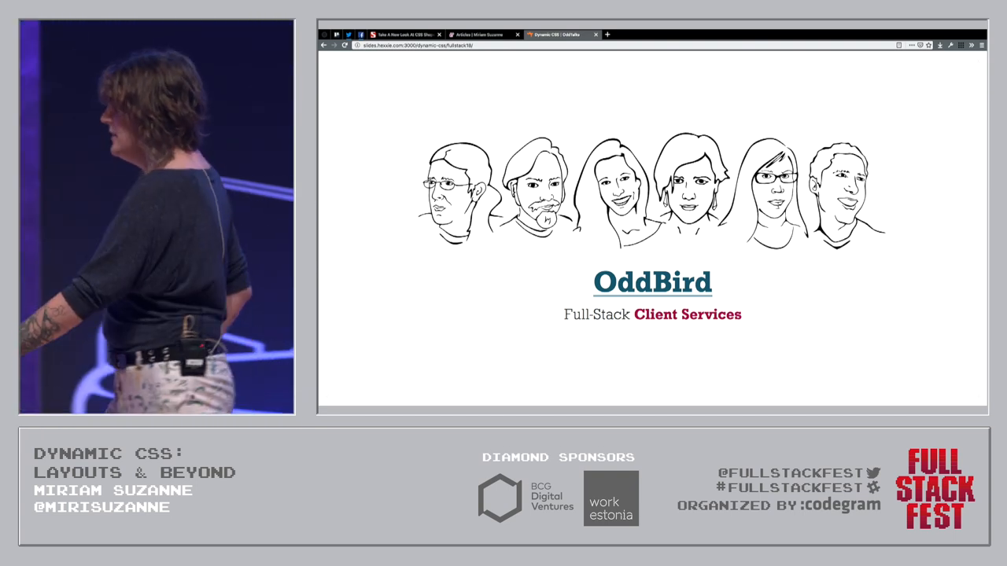
Step: Advance past the Learn courses list to the Susy logo slide
{"action": "key", "text": "Right"}
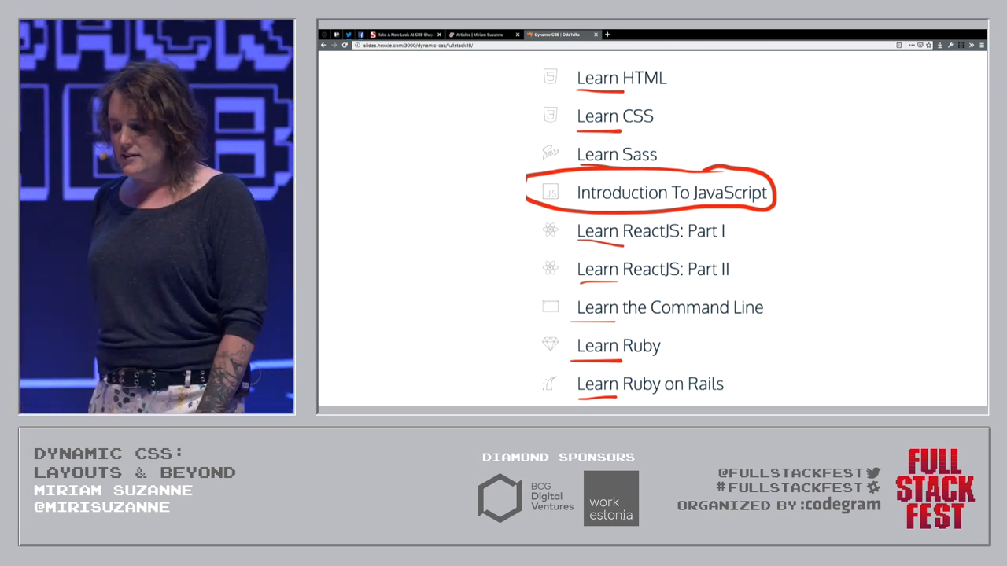
{"action": "key", "text": "Right"}
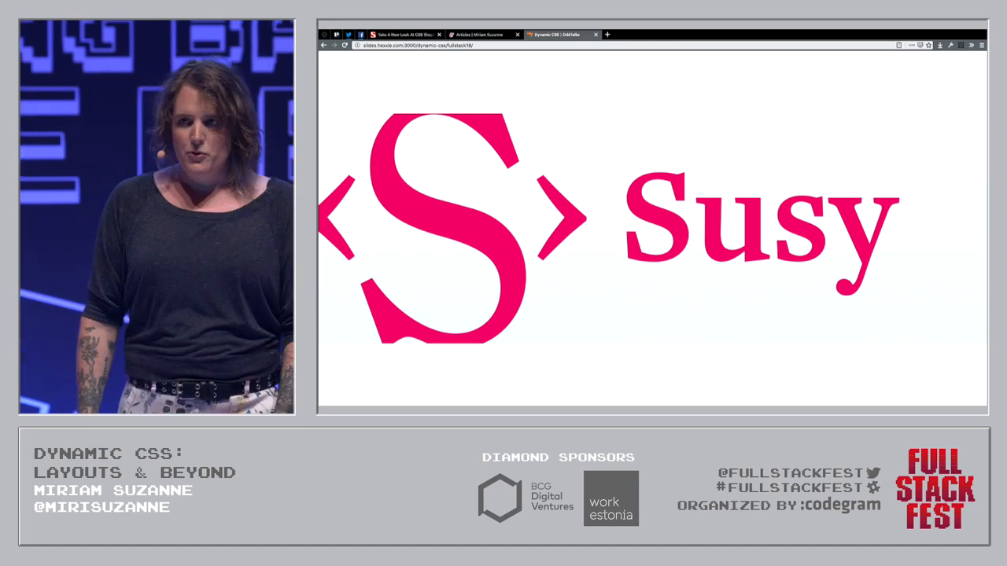
Step: Step through the Susy npm stats, scribble and Mission video slides to 'Let's Talk About CSS'
{"action": "key", "text": "Right"}
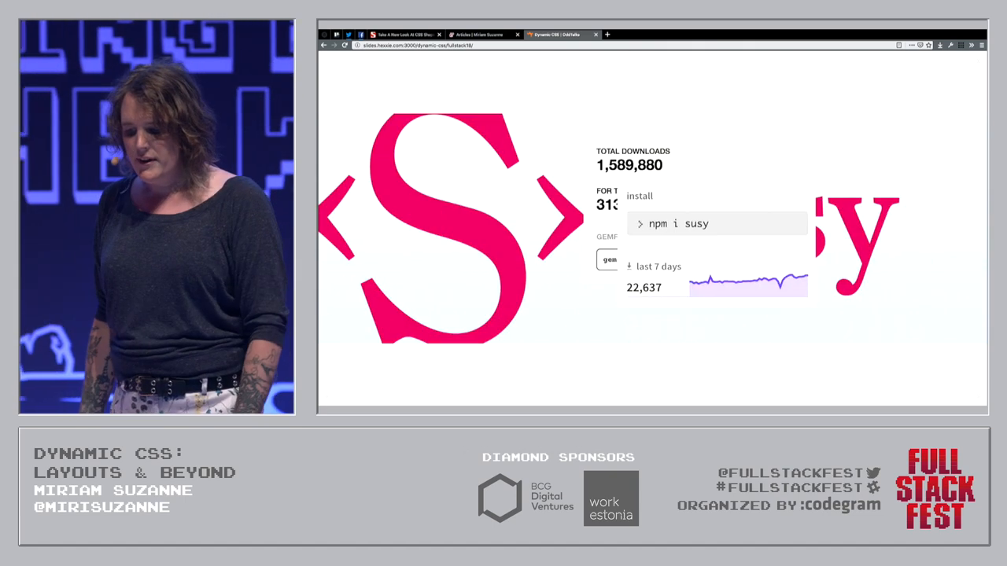
{"action": "key", "text": "Right"}
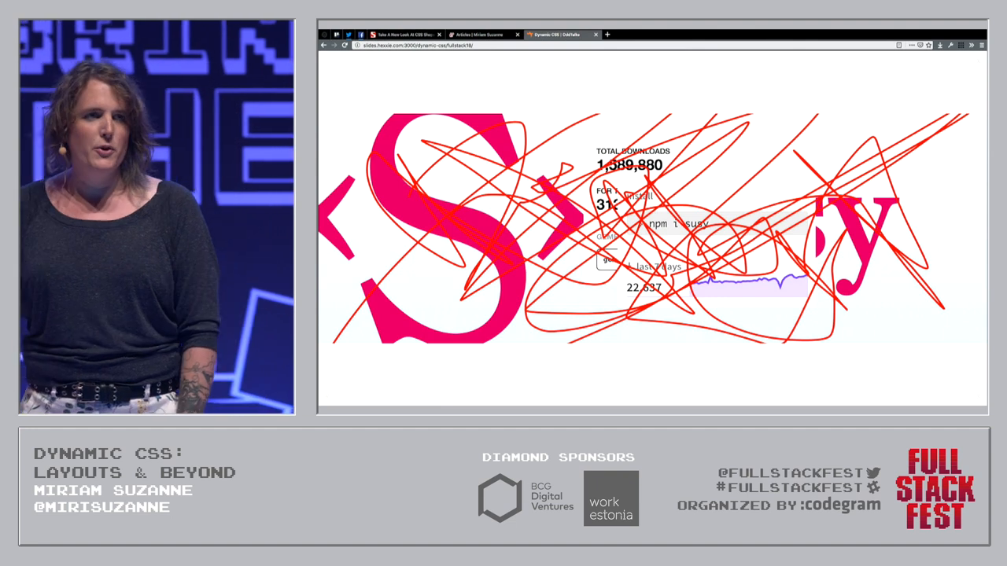
{"action": "key", "text": "Right"}
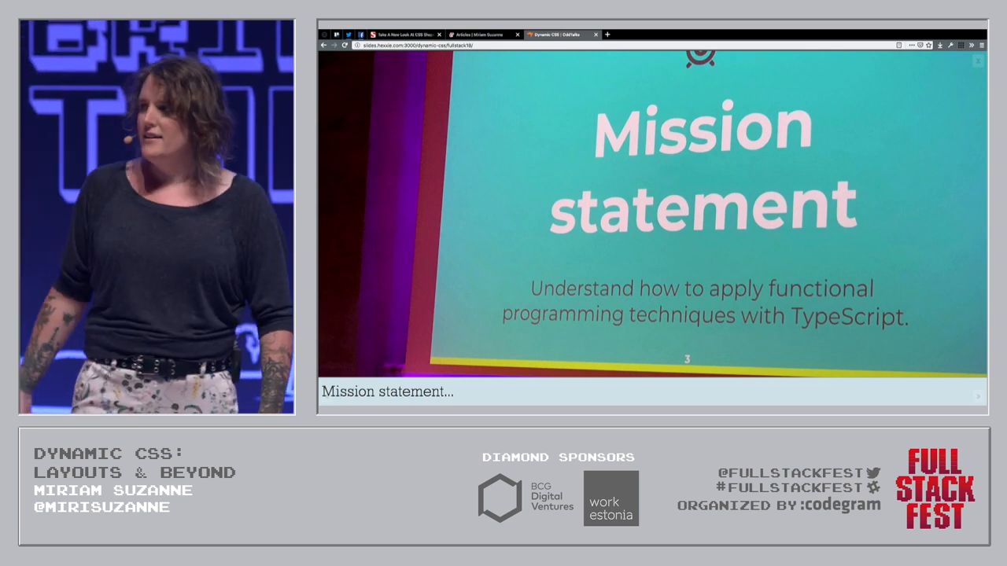
{"action": "key", "text": "Right"}
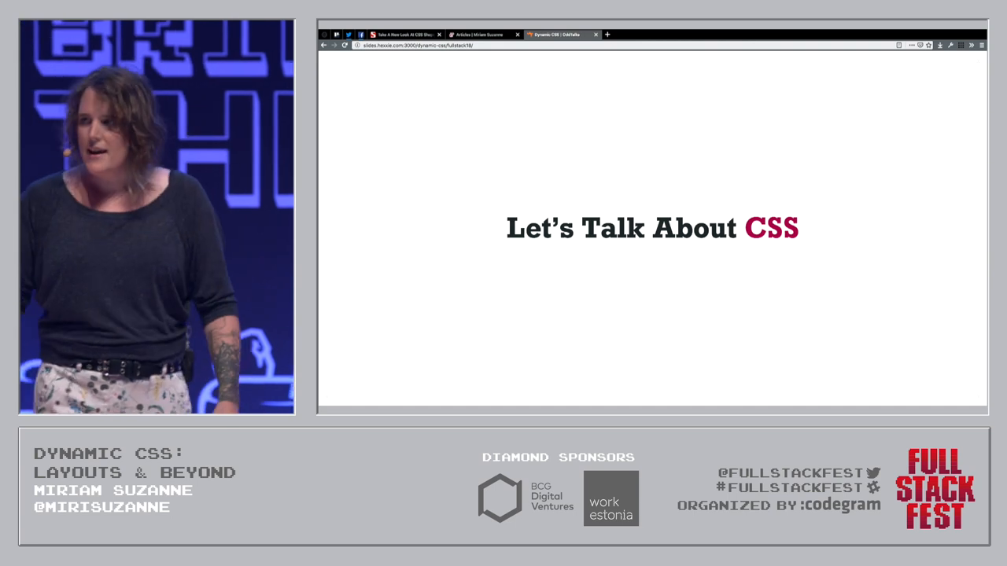
Step: Step through CSS History, the 1930s photo, 1993 HTML, a photo and 1997 fonts/tables to the analogue computer photo
{"action": "key", "text": "Right"}
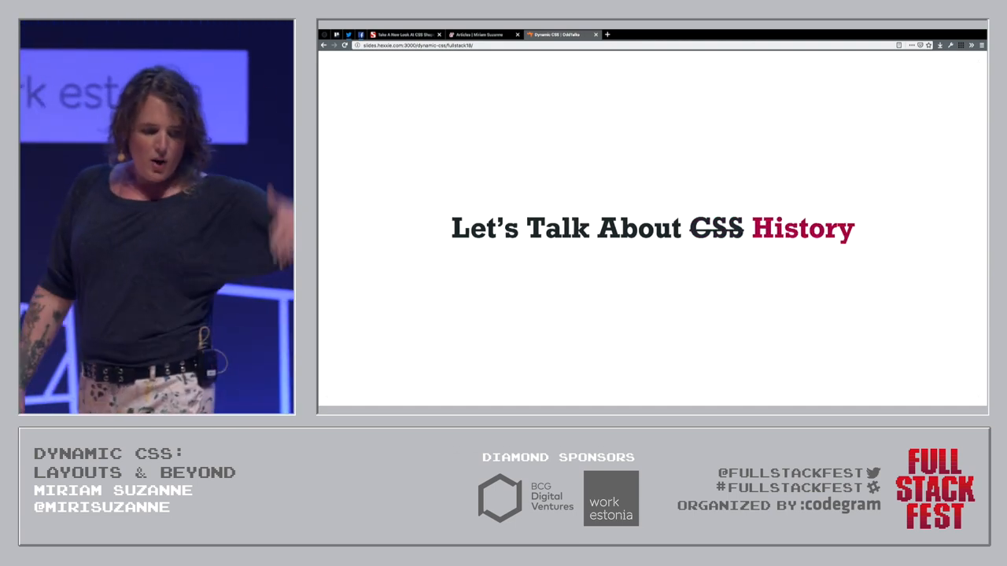
{"action": "key", "text": "Right"}
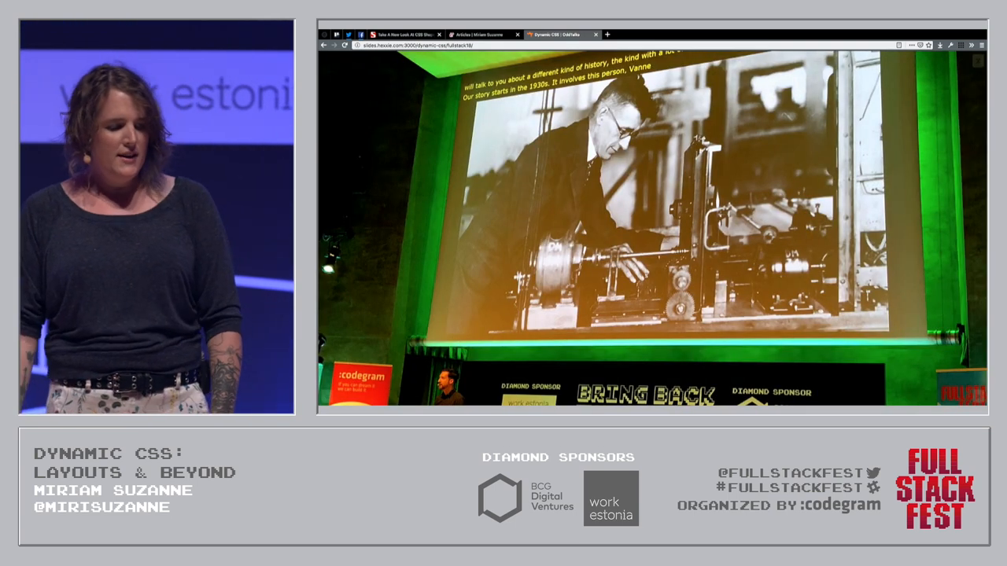
{"action": "key", "text": "Right"}
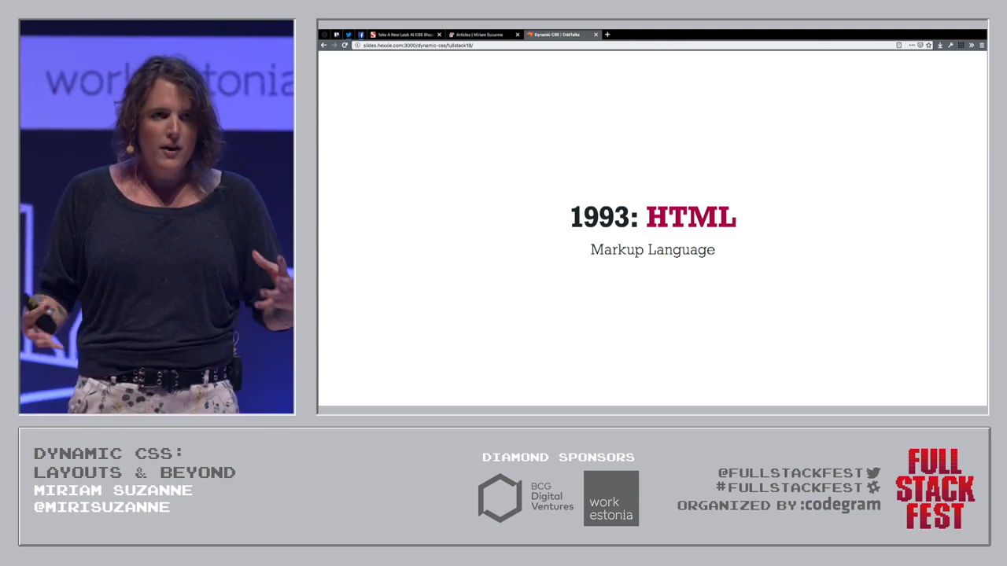
{"action": "key", "text": "Right"}
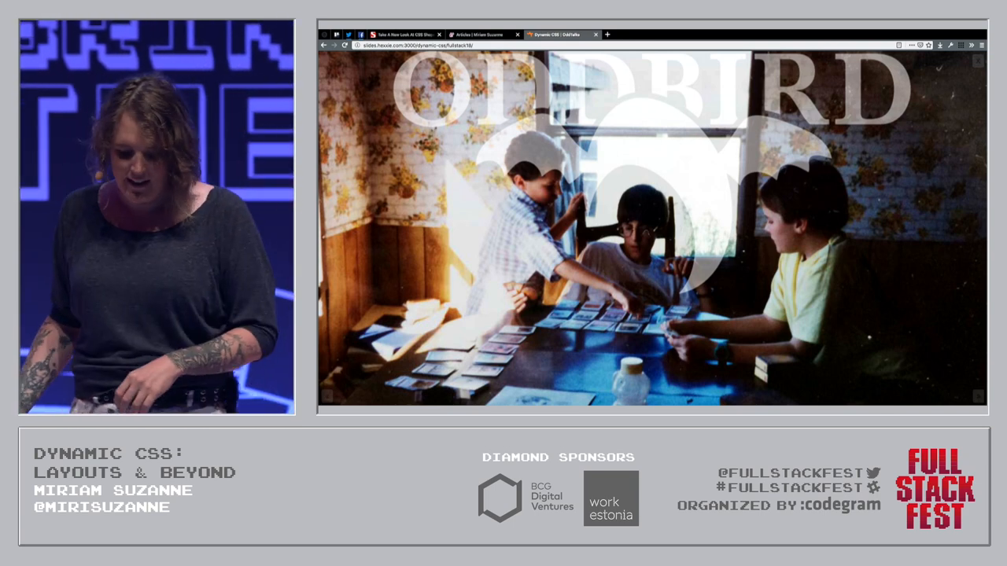
{"action": "key", "text": "Right"}
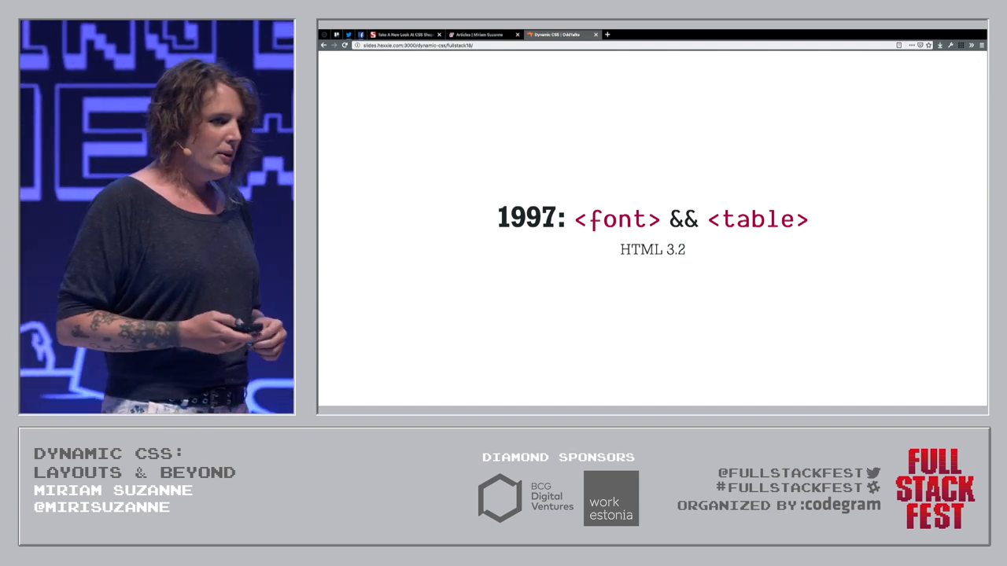
{"action": "key", "text": "Right"}
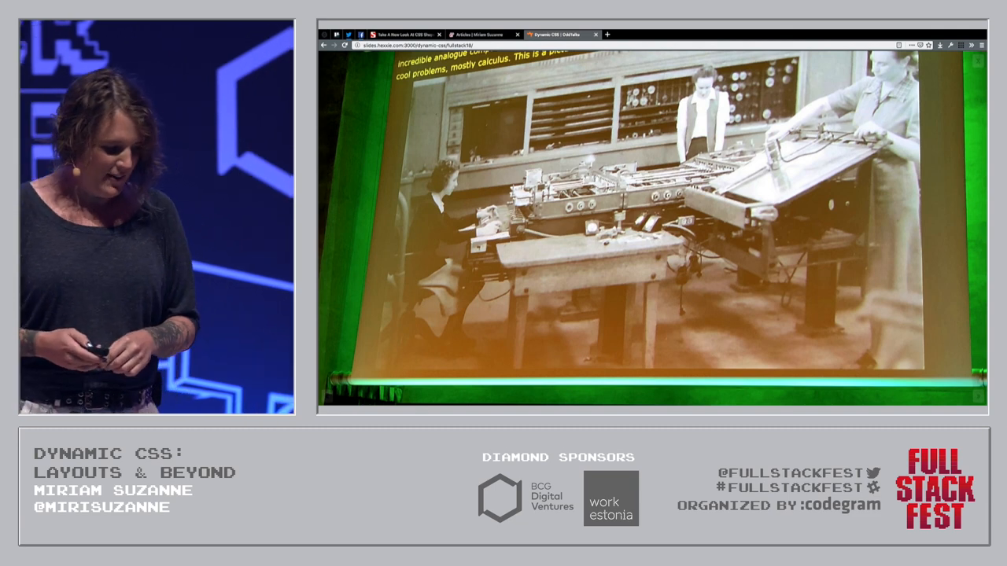
Step: Advance to the 'TABLES ARE FOR DATA' slide
{"action": "key", "text": "Right"}
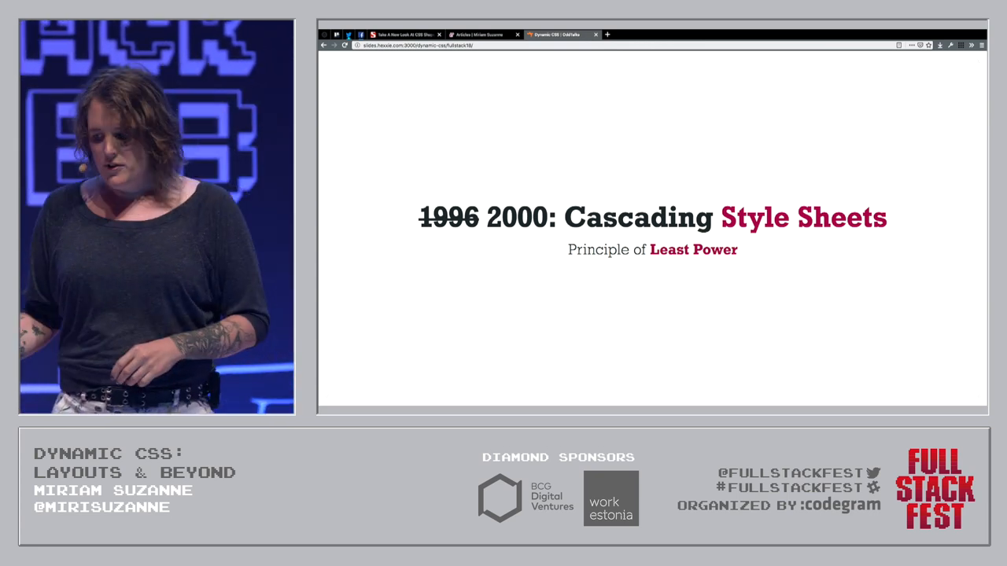
Step: Advance to the 'CSS IS AWESOME' slide
{"action": "key", "text": "Right"}
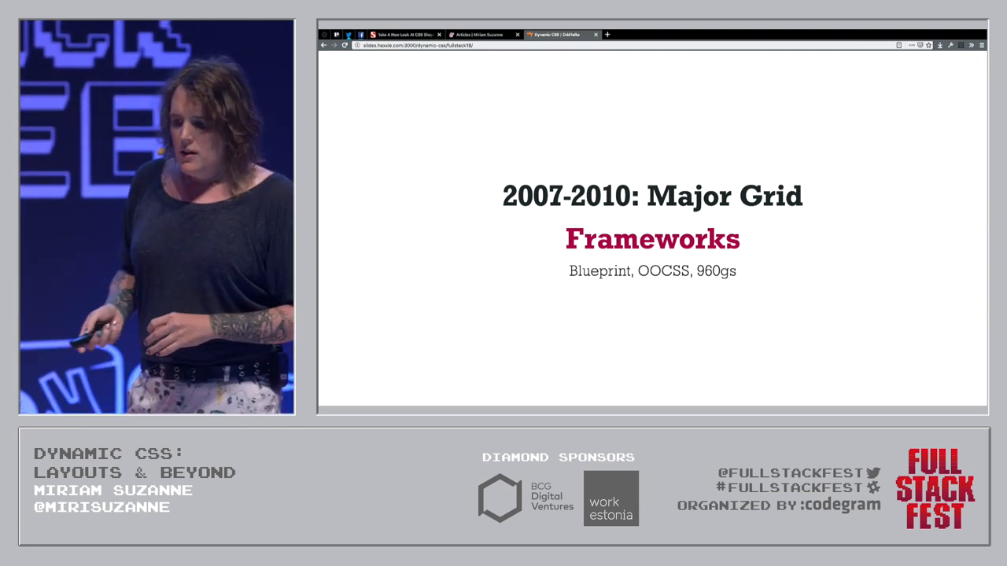
Step: Move through the OddBird est. 2008 and CSS Systems slides to the 'Ugly Math' formula slide
{"action": "key", "text": "Right"}
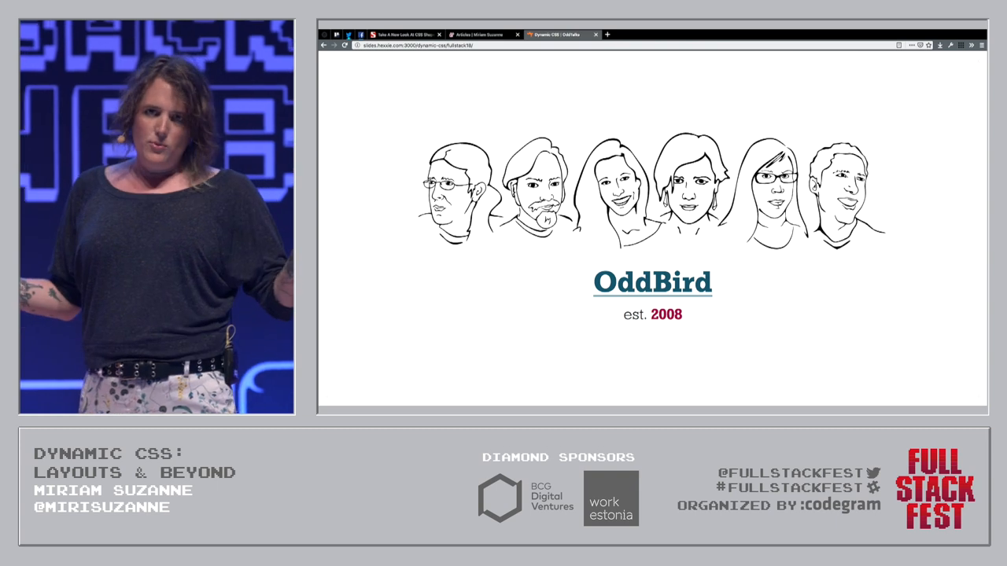
{"action": "key", "text": "Right"}
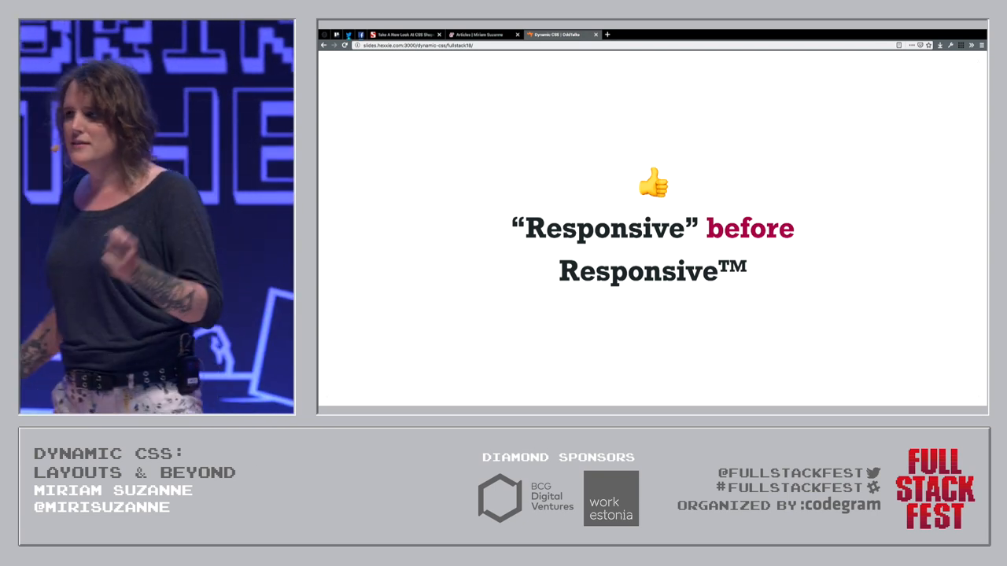
{"action": "key", "text": "Right"}
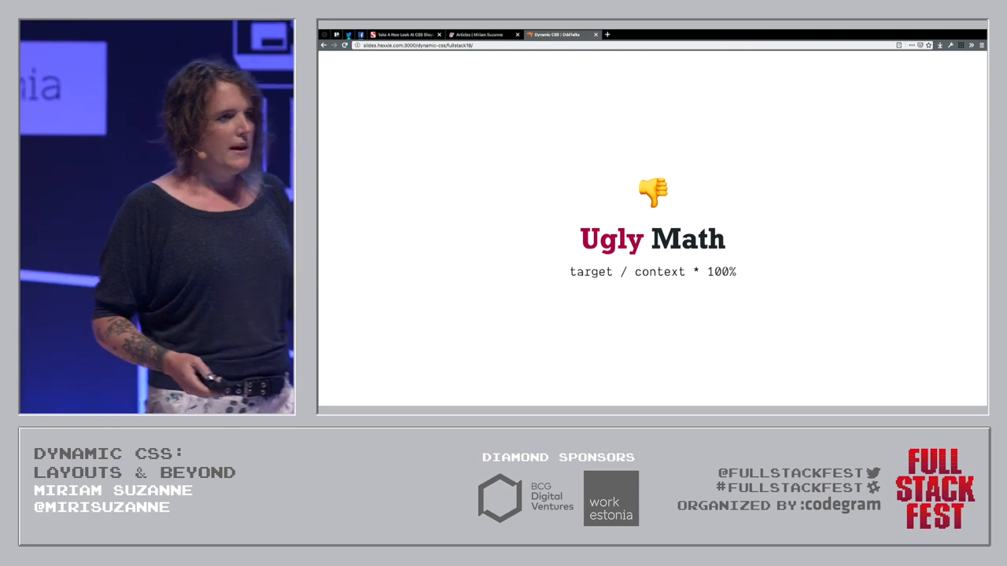
Step: Advance to the percentage-based .grid-span code slide
{"action": "key", "text": "Right"}
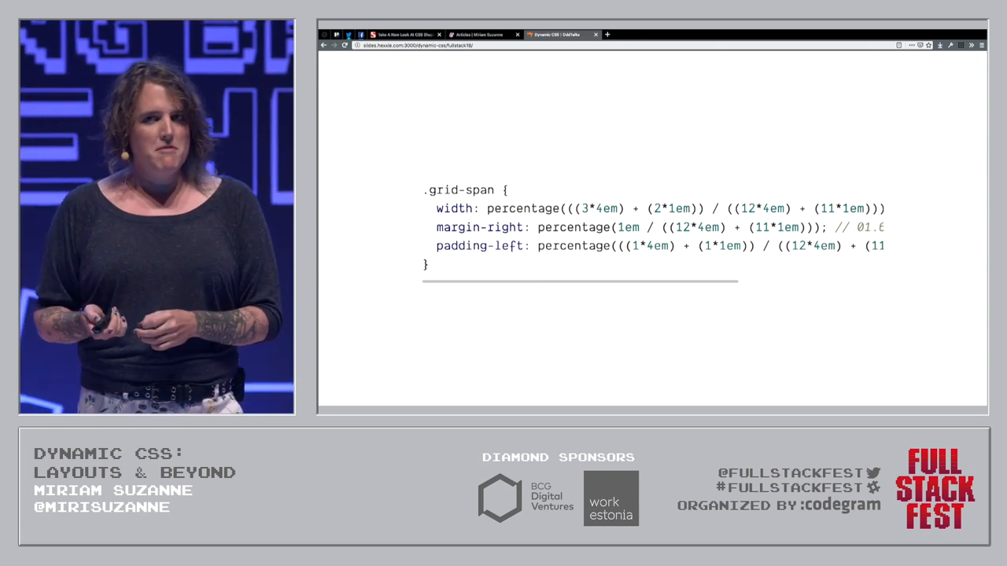
Step: Show the Susy logo, reveal its download stats, then the simplified span()/gutter() .grid-span code
{"action": "key", "text": "Right"}
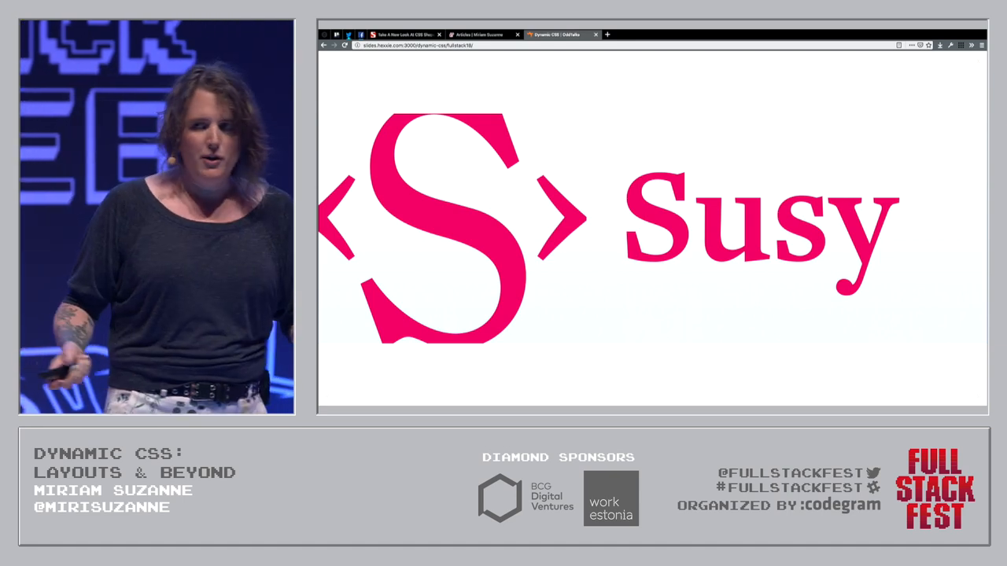
{"action": "key", "text": "Right"}
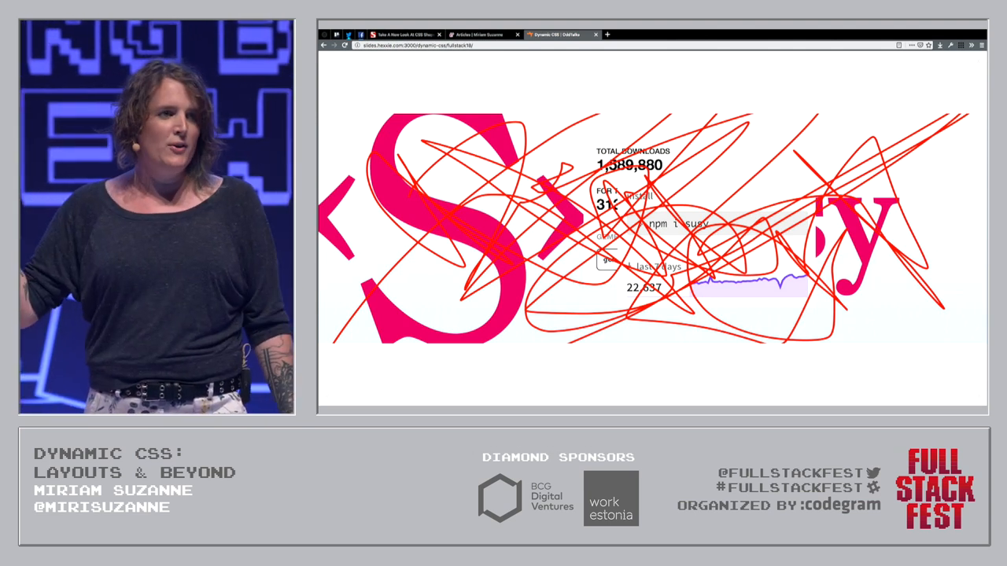
{"action": "key", "text": "Right"}
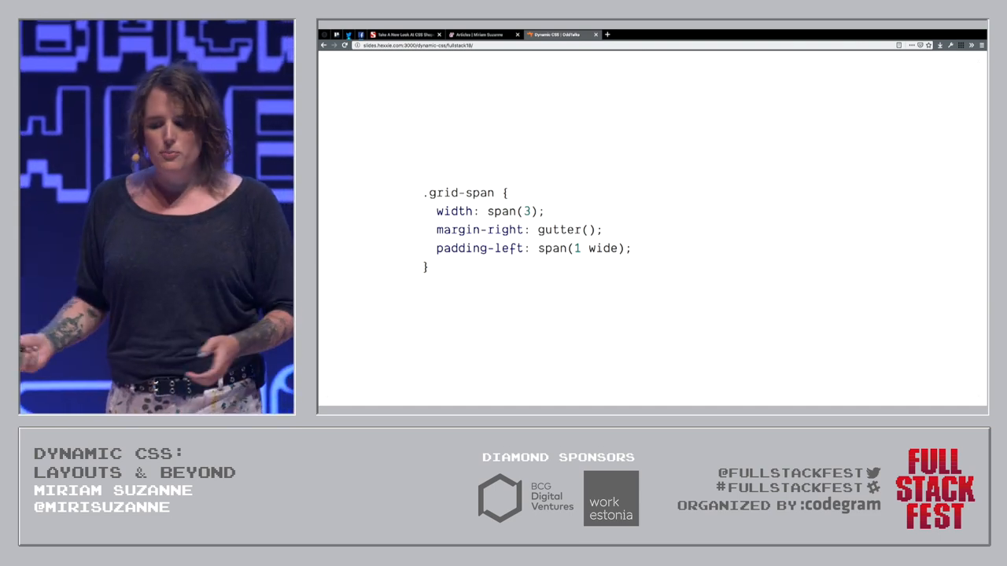
Step: Advance through 'Make Code Meaningful' to the conference photo slide
{"action": "key", "text": "Right"}
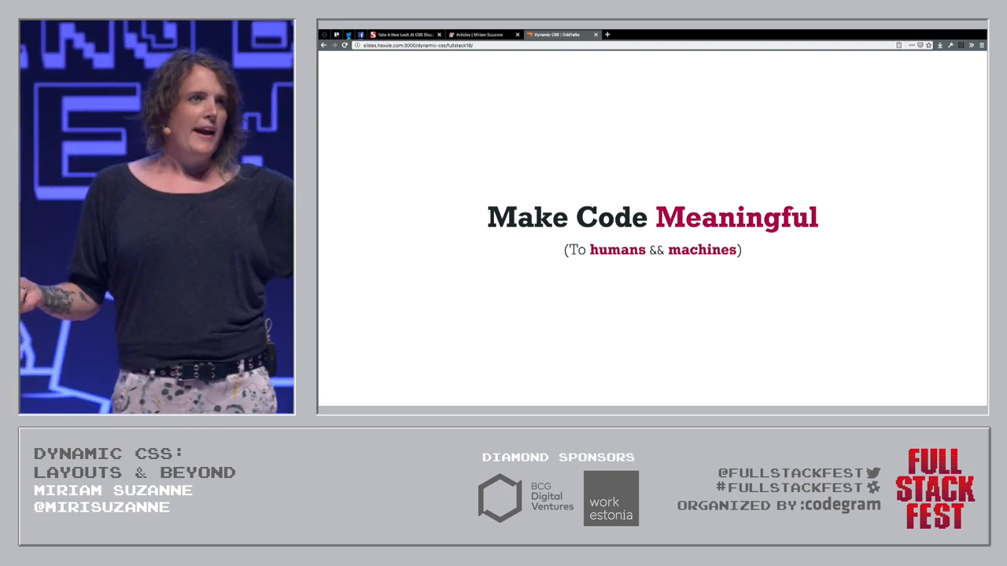
{"action": "key", "text": "Right"}
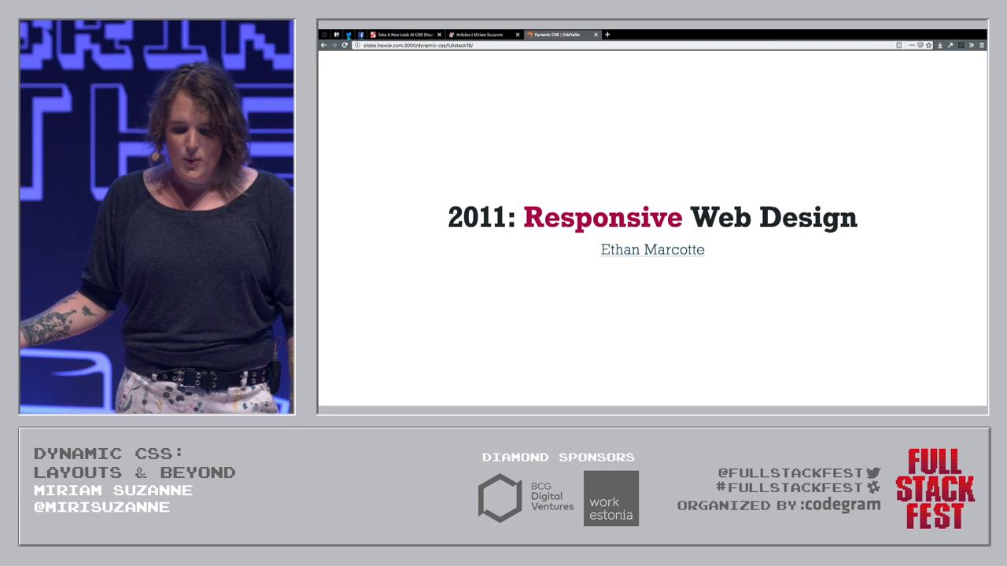
Step: Move past the photo of many devices to the 'Declarative Syntax ≠ Static Results' slide
{"action": "key", "text": "Right"}
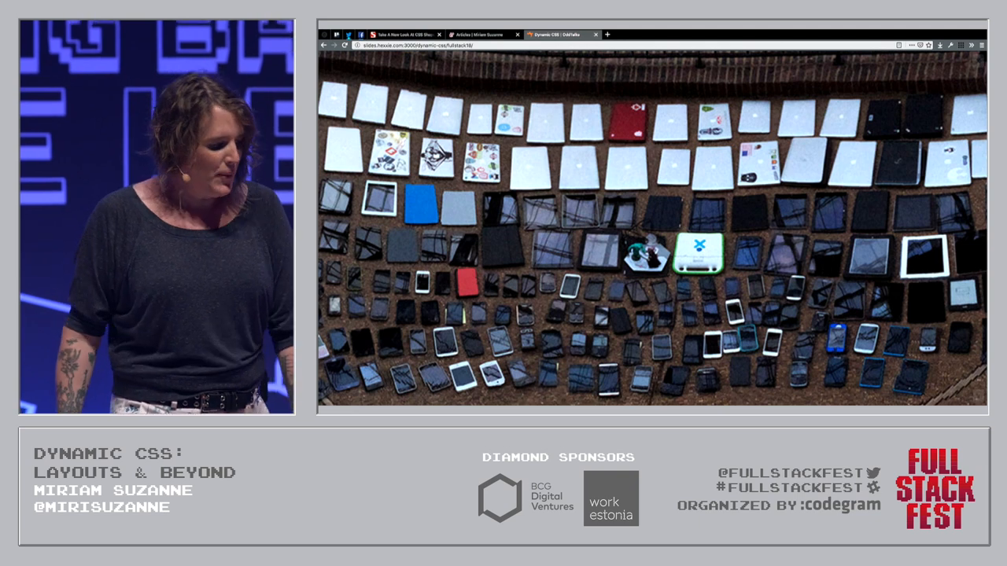
{"action": "key", "text": "Right"}
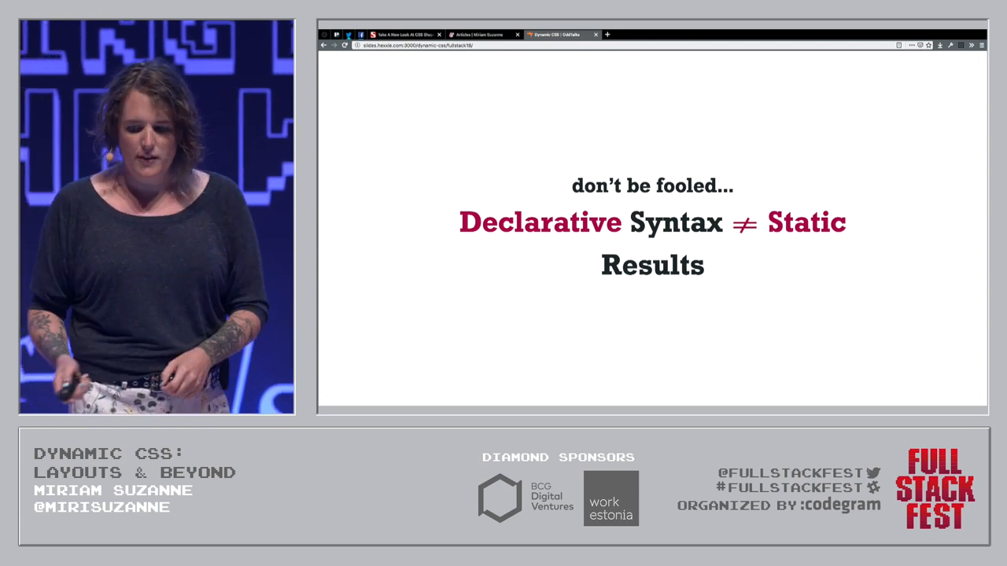
Step: Advance through 'Go with the flow!' into the Flow: inline (float) resizable-box demo
{"action": "key", "text": "Right"}
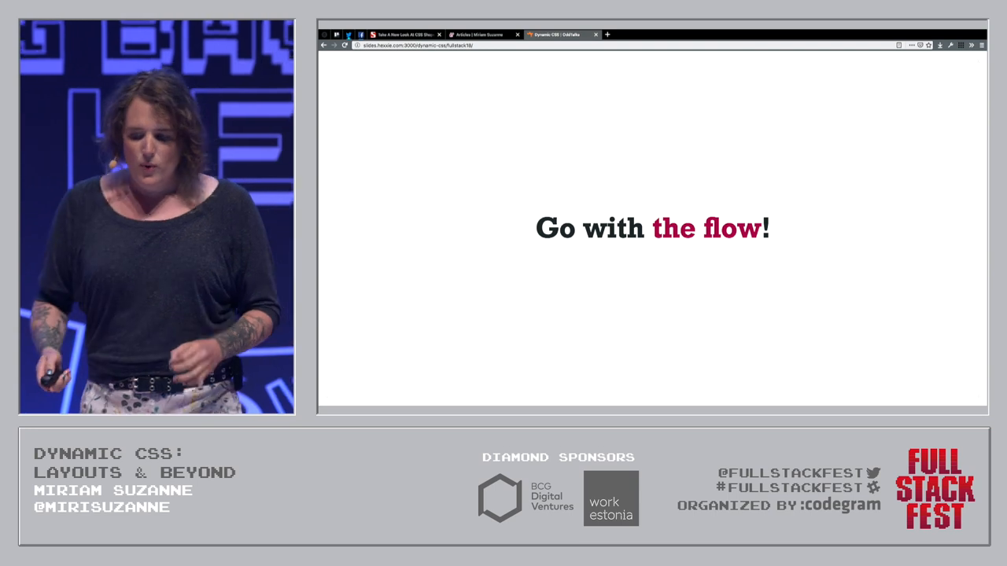
{"action": "key", "text": "Right"}
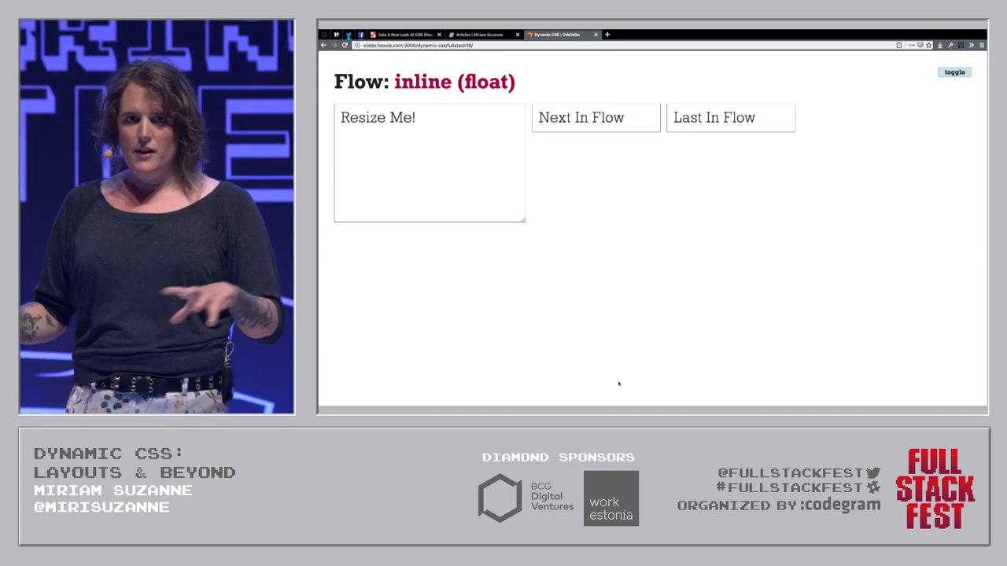
Step: Advance past the responsive list, 2012: Flexbox and line-wrapping diagram to '-<empty>-browser-prefix'
{"action": "key", "text": "Right"}
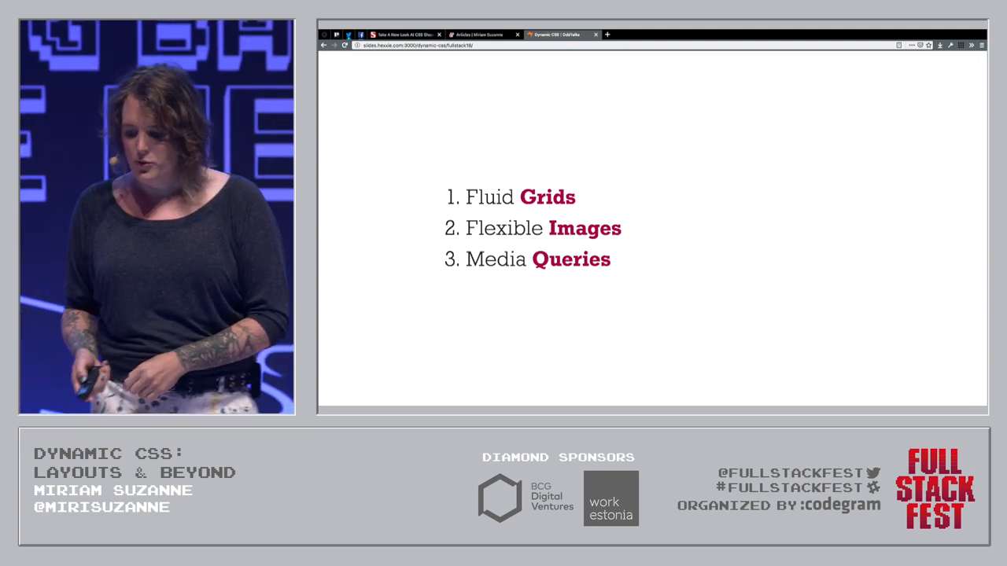
{"action": "key", "text": "Right"}
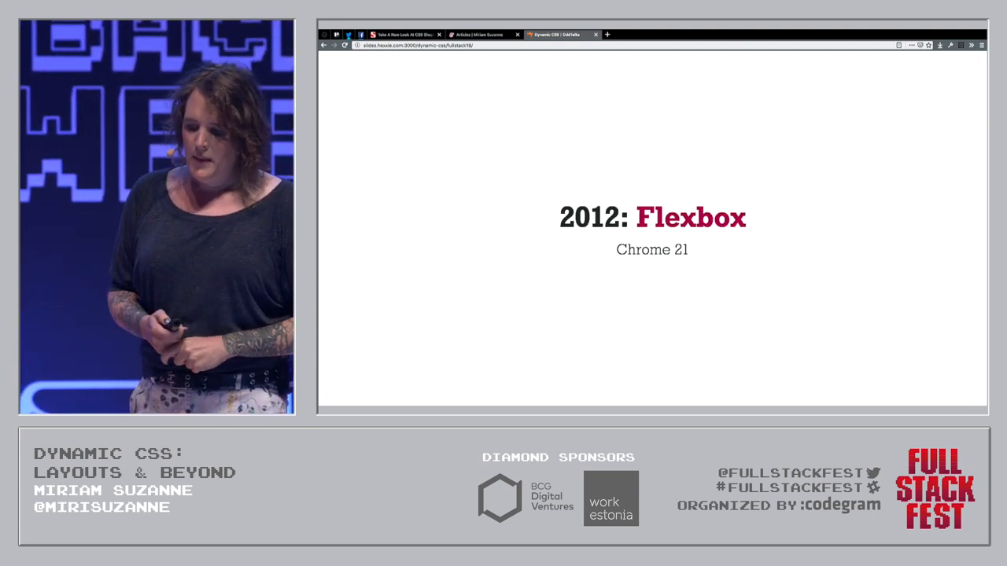
{"action": "key", "text": "Right"}
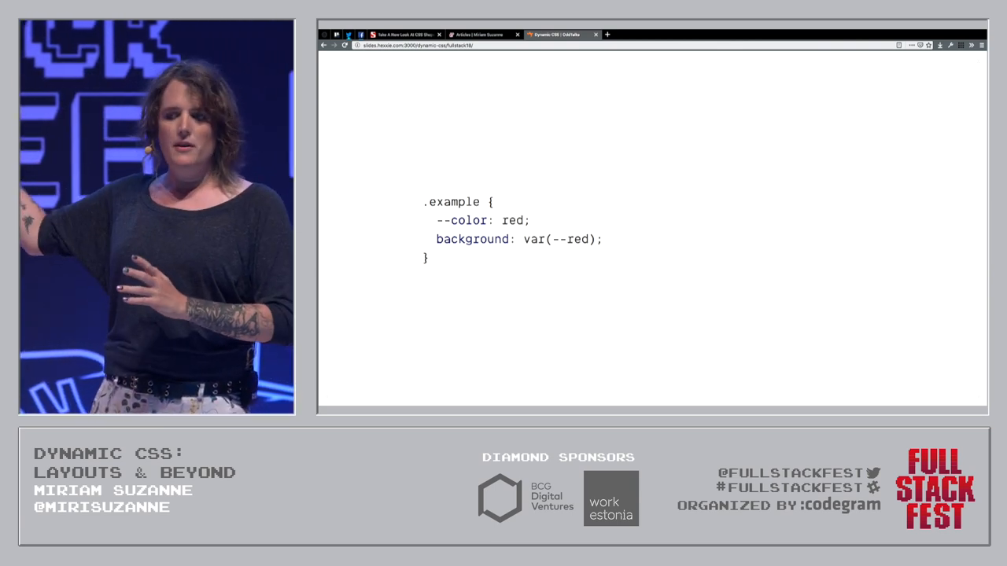
{"action": "key", "text": "Right"}
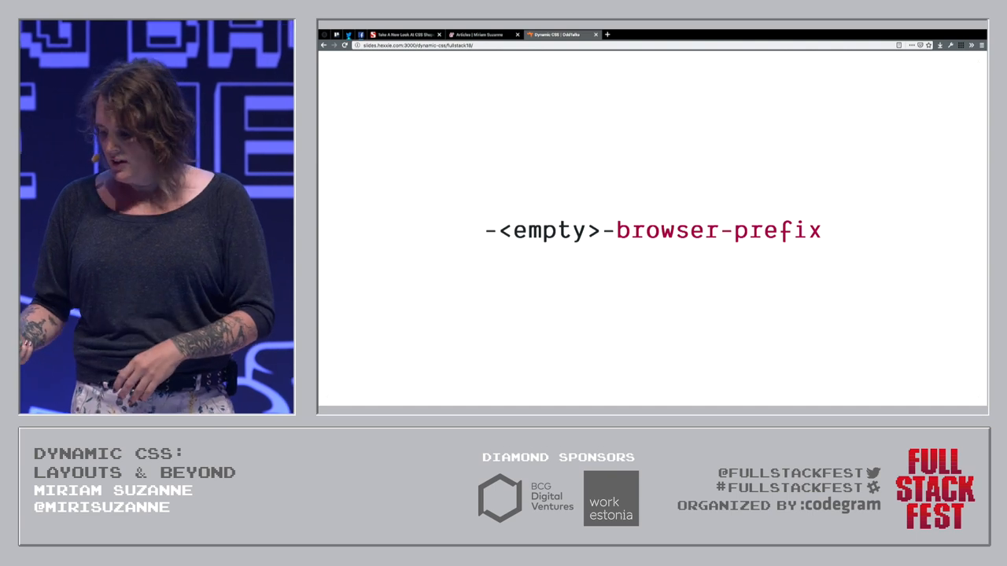
Step: Advance through the custom properties and var() syntax slides toward 'Variables are $reusable'
{"action": "key", "text": "Right"}
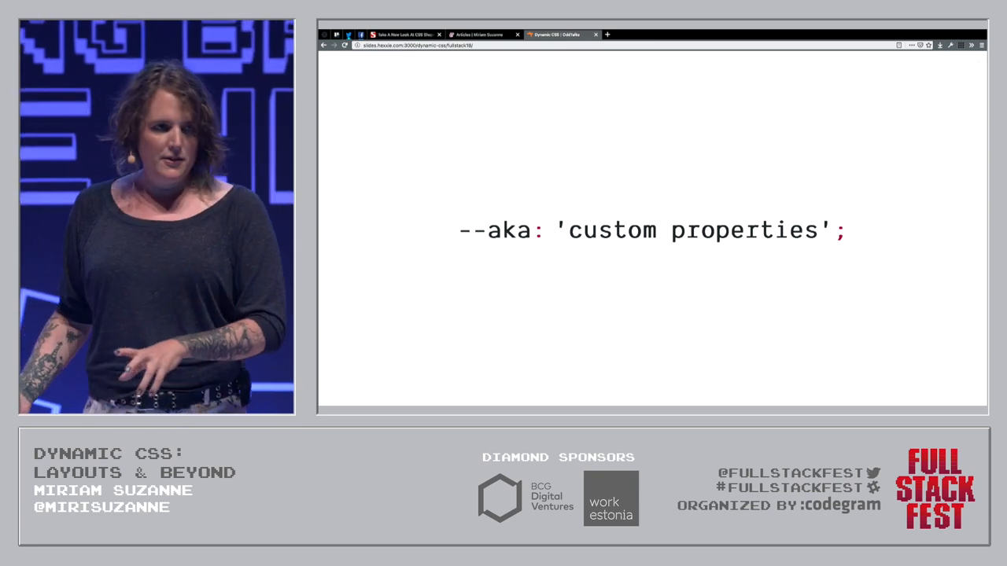
{"action": "key", "text": "Right"}
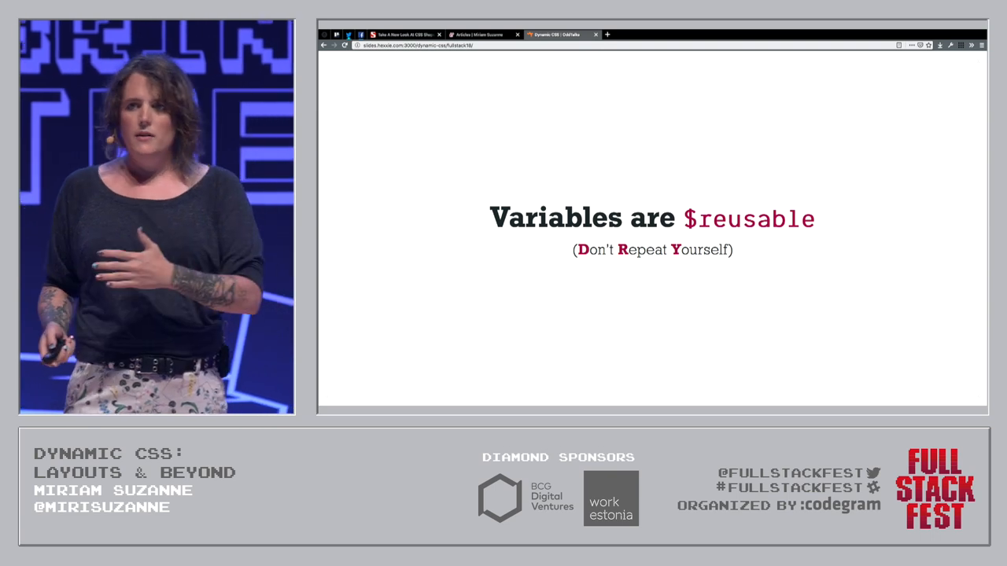
Step: Step through Sass Variables Scope and CSS Variables Inherit code examples to 'Inherit Everywhere:'
{"action": "key", "text": "Right"}
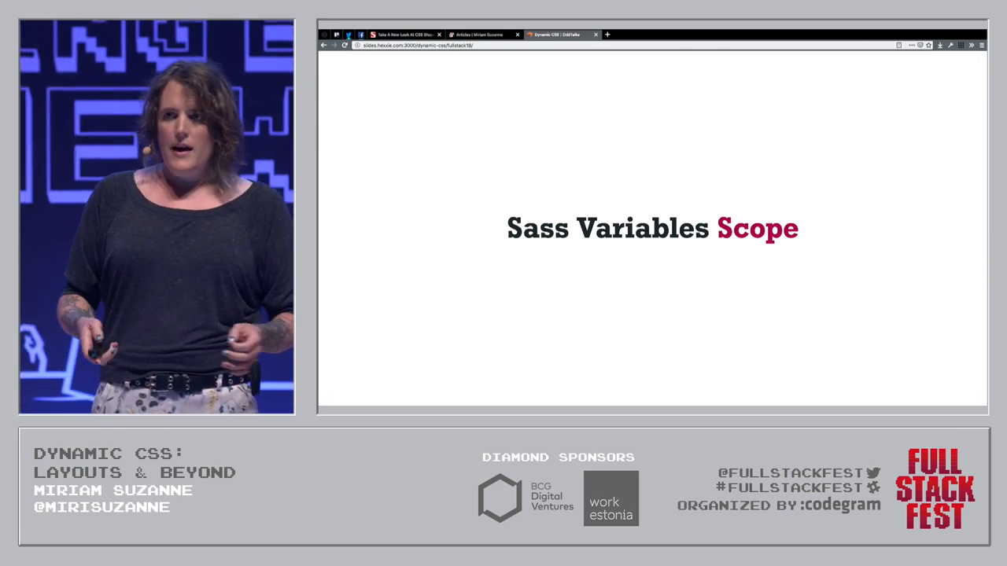
{"action": "key", "text": "Right"}
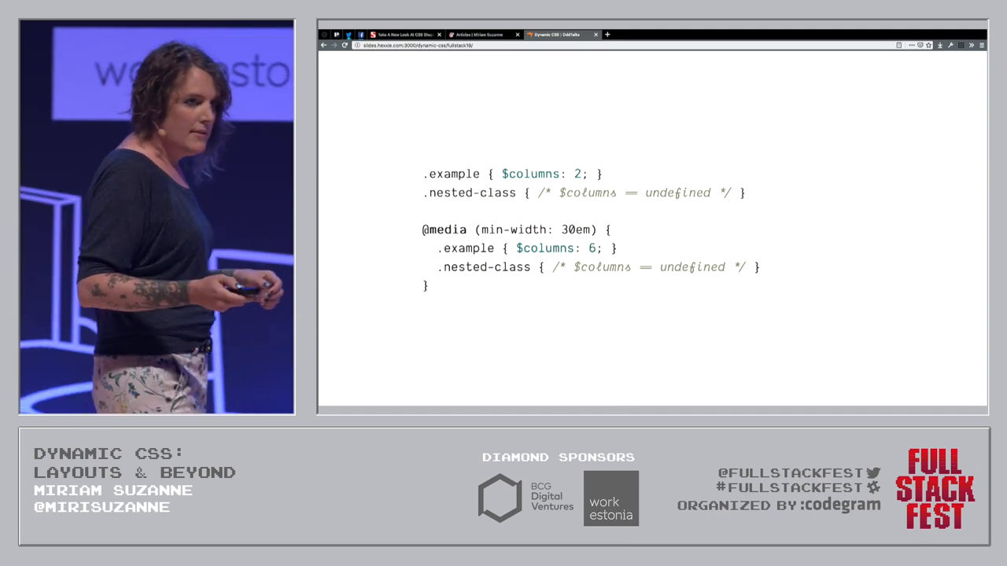
{"action": "key", "text": "Right"}
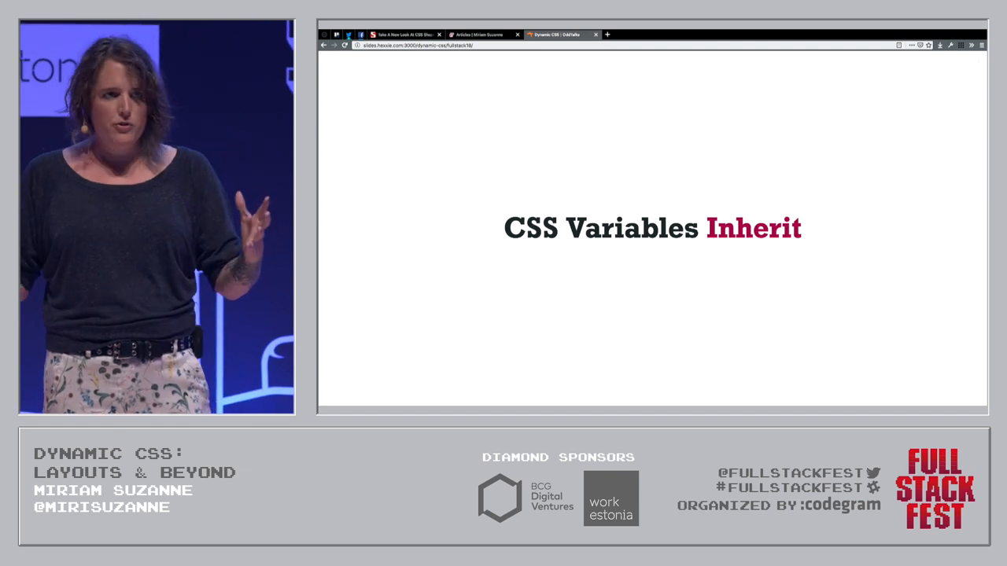
{"action": "key", "text": "Right"}
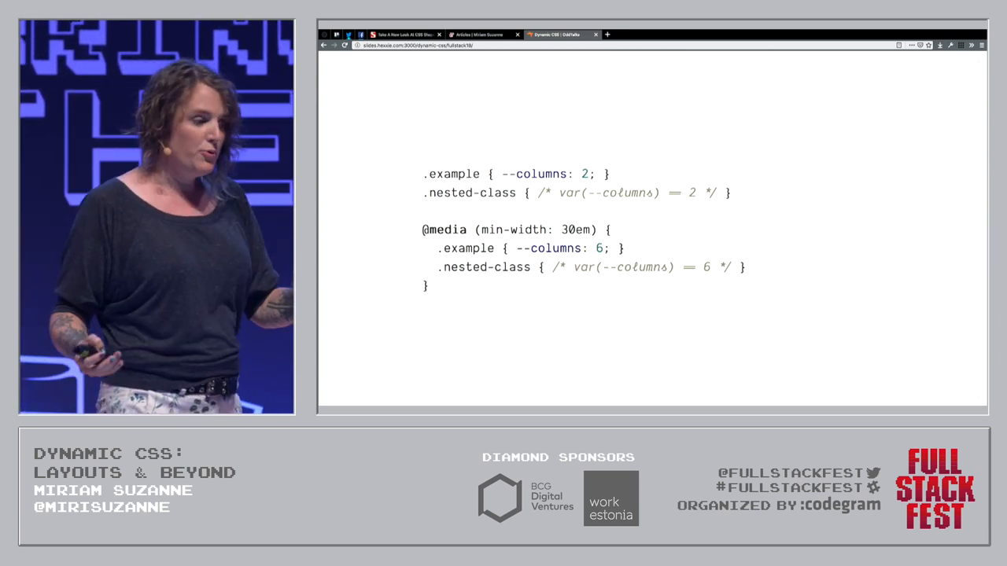
{"action": "key", "text": "Right"}
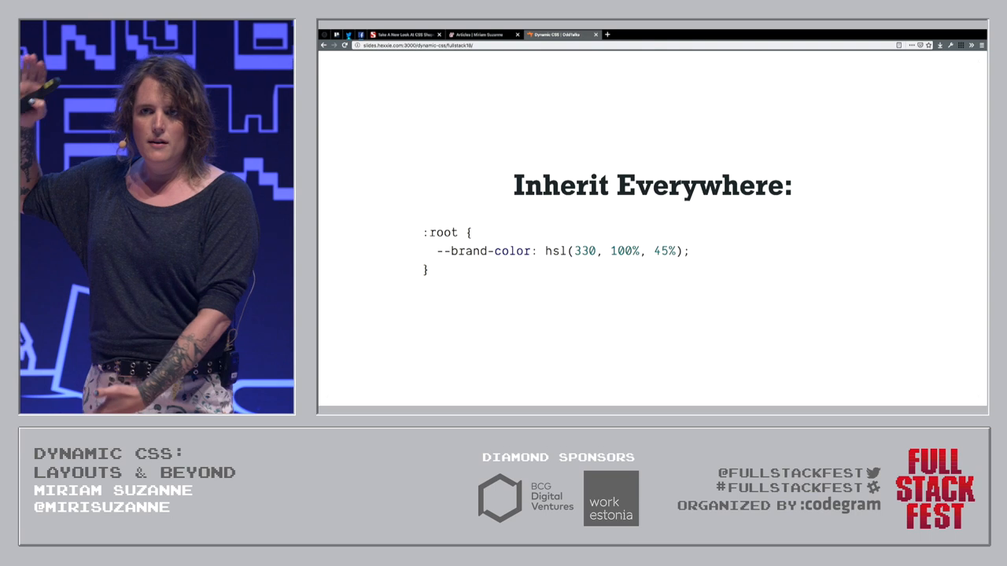
Step: Advance past 'Don't Inherit: --brand-color: initial' to the 'Safe Inline Styles' slide
{"action": "key", "text": "Right"}
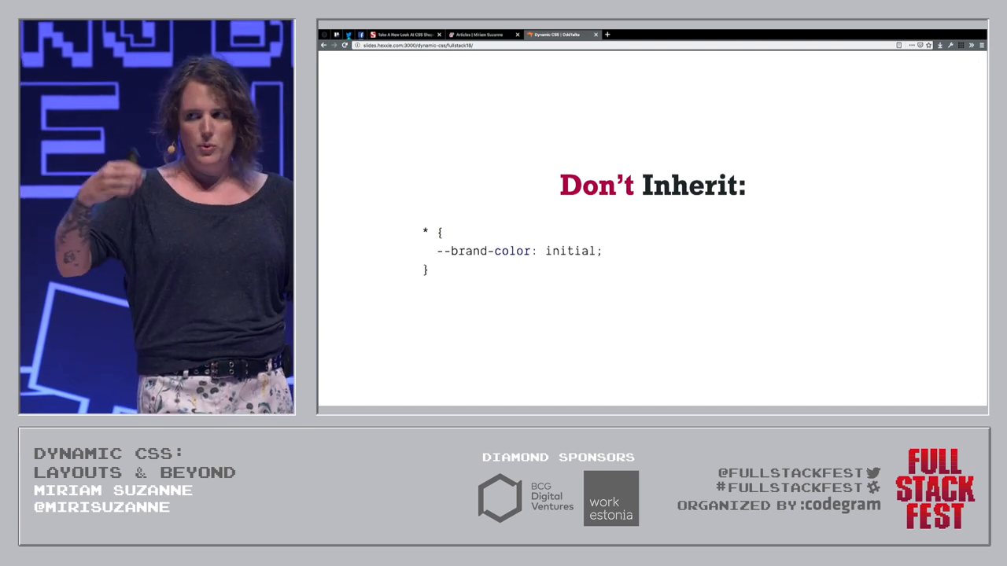
{"action": "key", "text": "Right"}
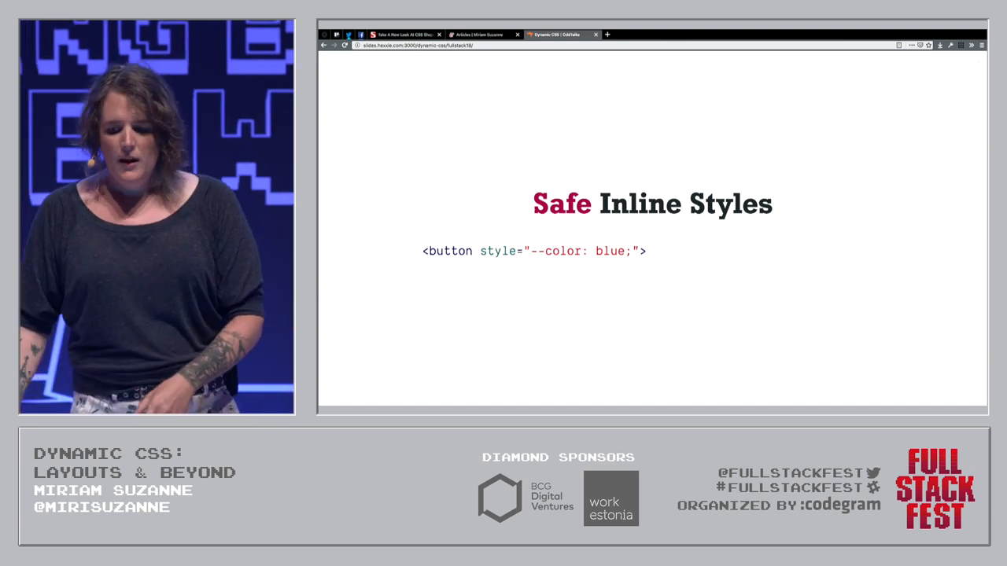
Step: Advance through 'Use the Variable' and 'Ignore the Variable' to the 'Avoid Nesting...' slide
{"action": "key", "text": "Right"}
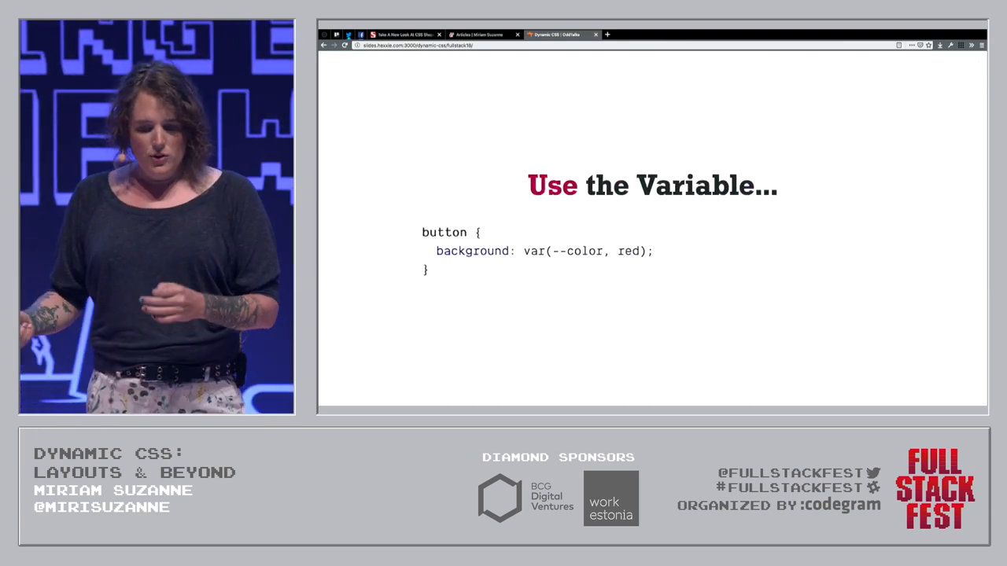
{"action": "key", "text": "Right"}
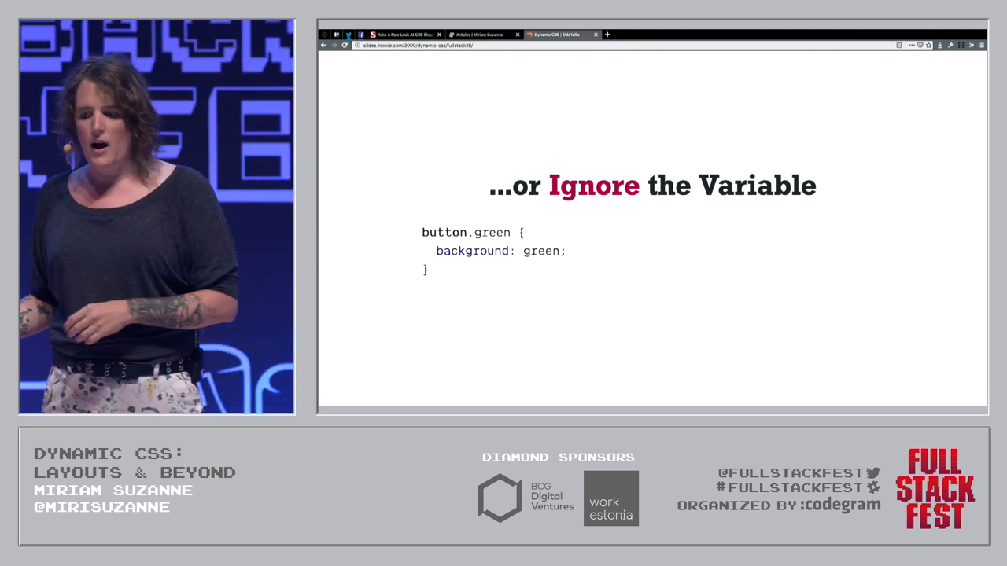
{"action": "key", "text": "Right"}
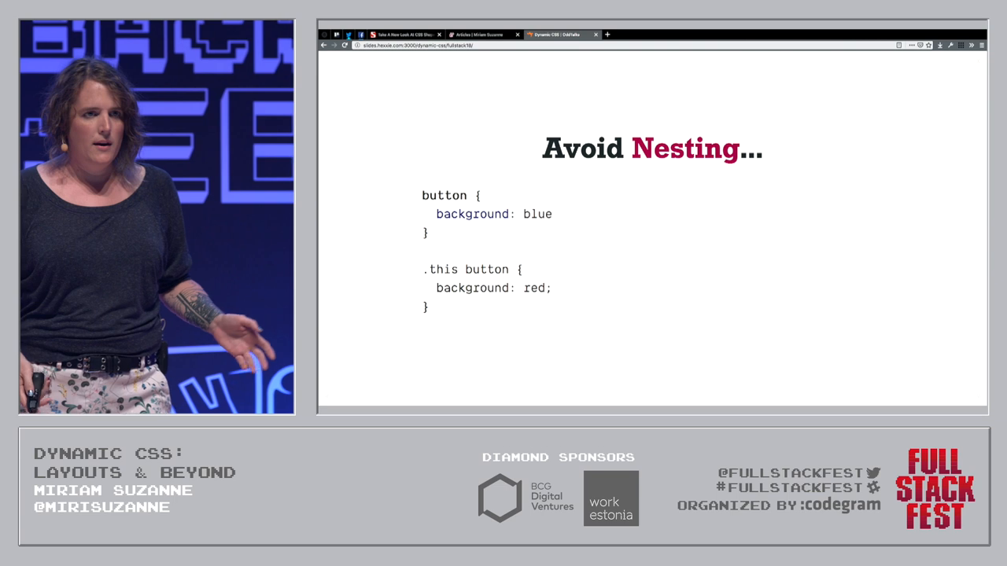
Step: Advance to the 'For Lower Specificity' slide on the way to 'Combine with calc()'
{"action": "key", "text": "Right"}
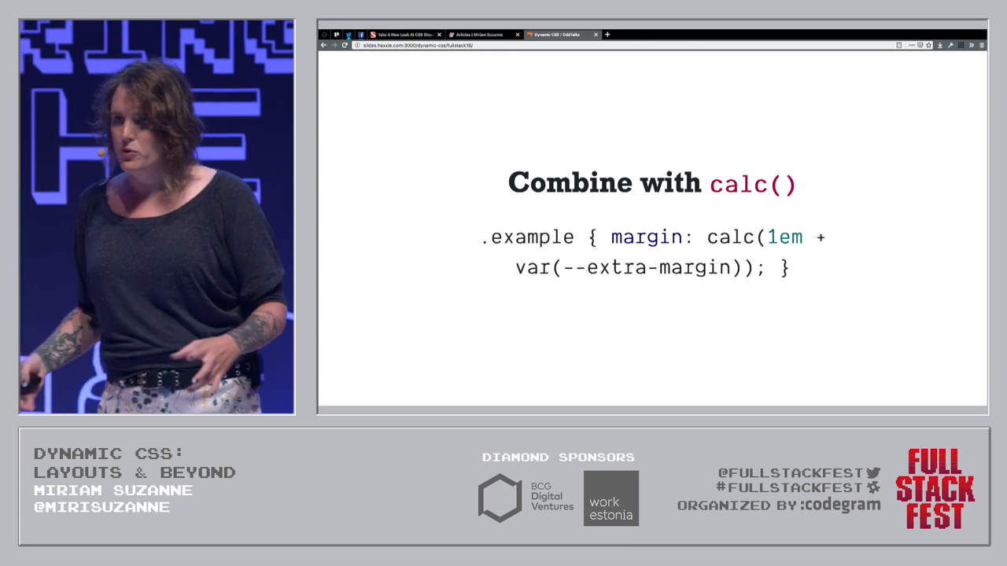
Step: Bring up the AG Grid Nesting Test demo with coloured nested columns
{"action": "key", "text": "Right"}
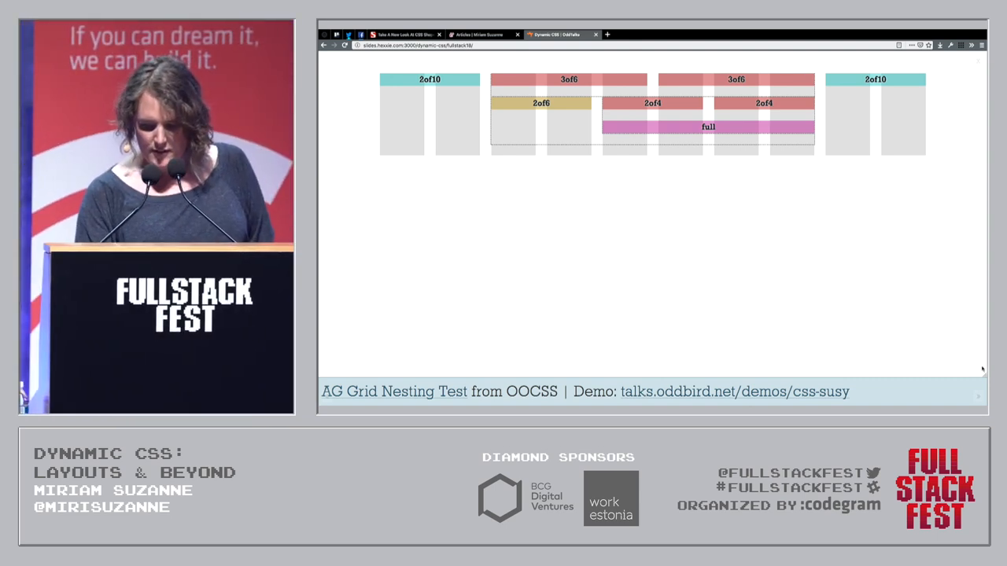
Step: Narrow the grid demo frame to show it adapting, then advance to the Global Settings code slide
{"action": "mouse_move", "coordinate": [983, 370]}
{"action": "left_mouse_down"}
{"action": "mouse_move", "coordinate": [914, 353]}
{"action": "mouse_move", "coordinate": [420, 340]}
{"action": "mouse_move", "coordinate": [624, 306]}
{"action": "mouse_move", "coordinate": [726, 306]}
{"action": "mouse_move", "coordinate": [931, 315]}
{"action": "mouse_move", "coordinate": [976, 347]}
{"action": "left_mouse_up"}
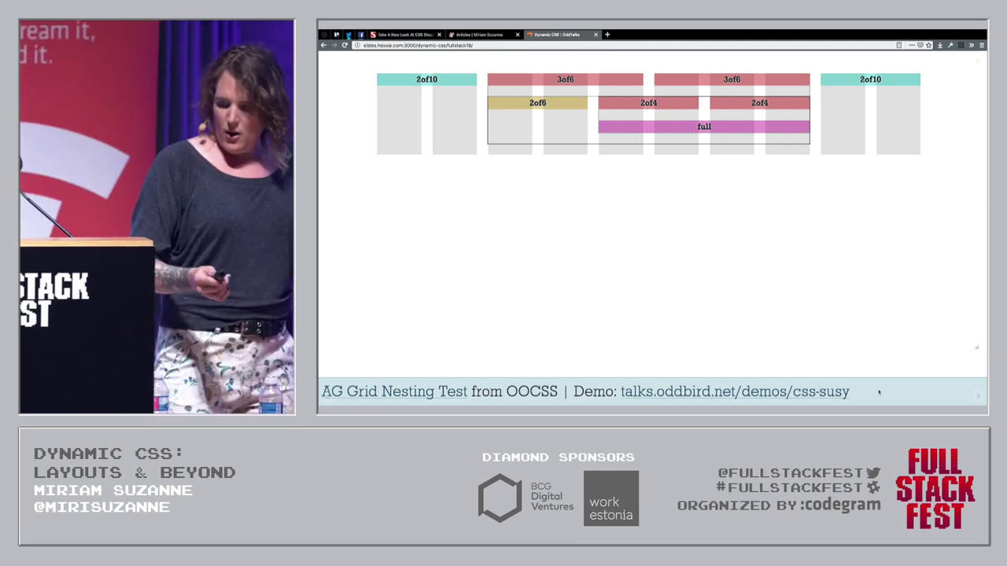
{"action": "key", "text": "Right"}
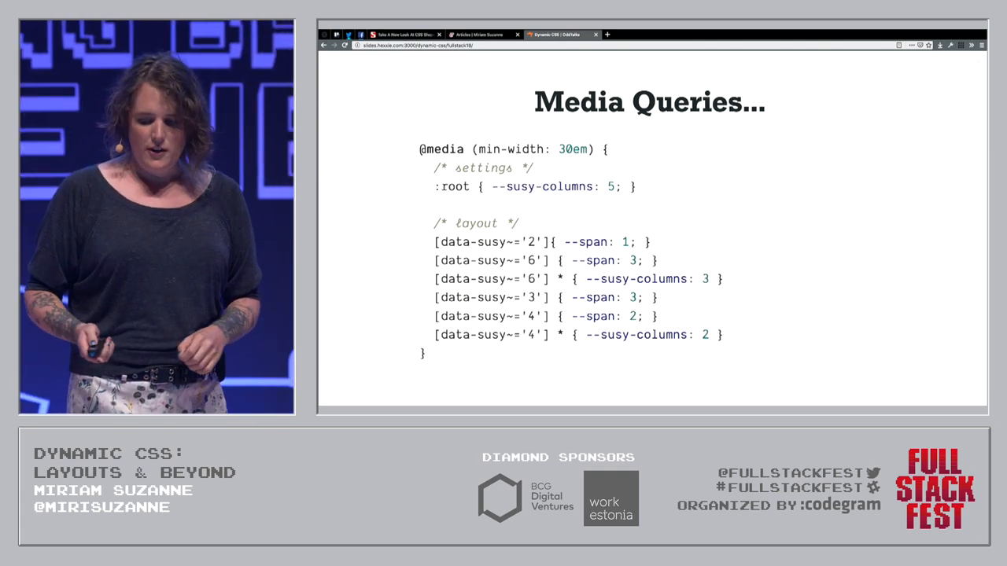
Step: Advance to the 'Background Images…' code slide before 'Please Don't Use It'
{"action": "key", "text": "Right"}
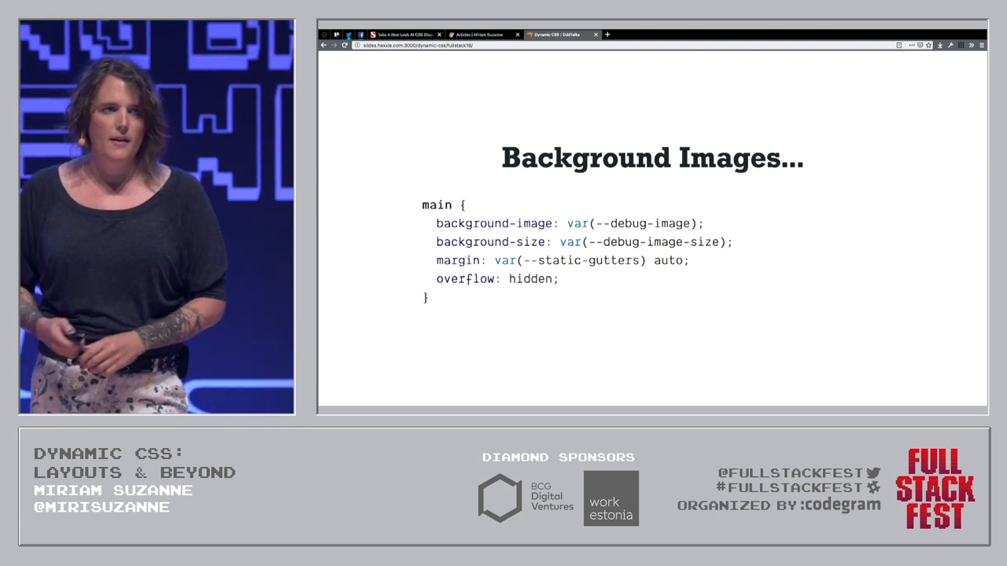
Step: Advance past 'Please Don't Use It' to the 'Manipulate hsl() Values' slide
{"action": "key", "text": "Right"}
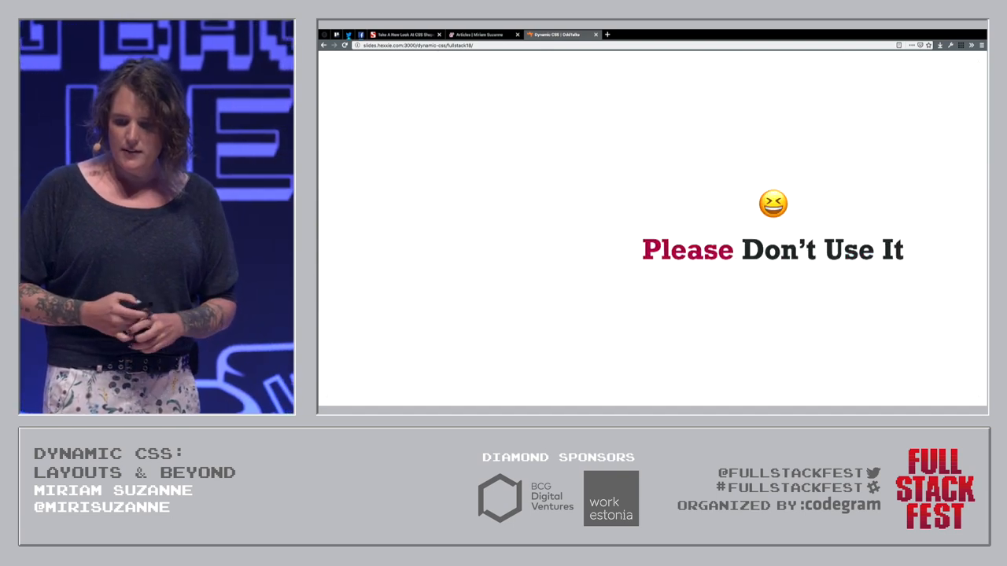
{"action": "key", "text": "Right"}
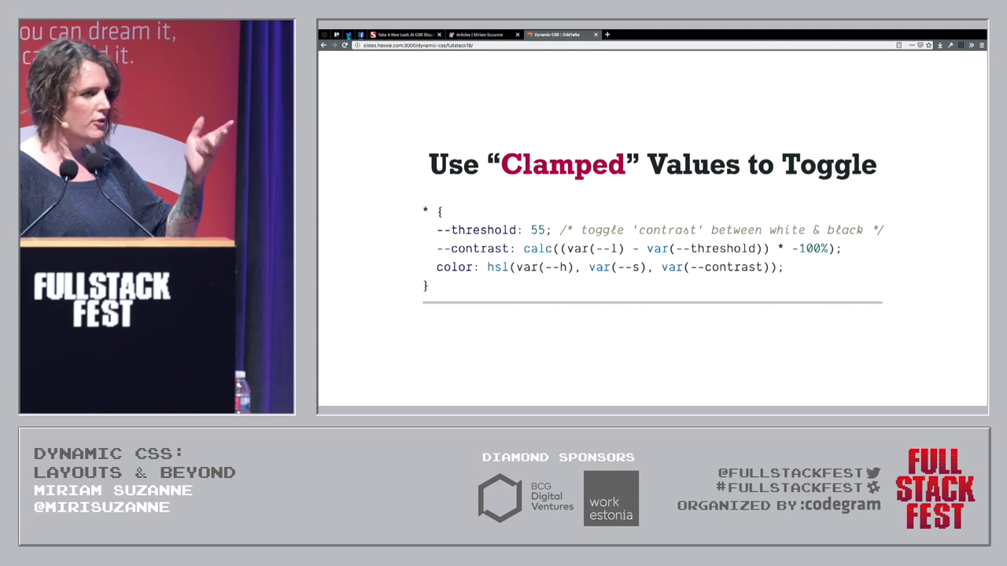
Step: Advance to the hue and saturation slider demo slide
{"action": "key", "text": "Right"}
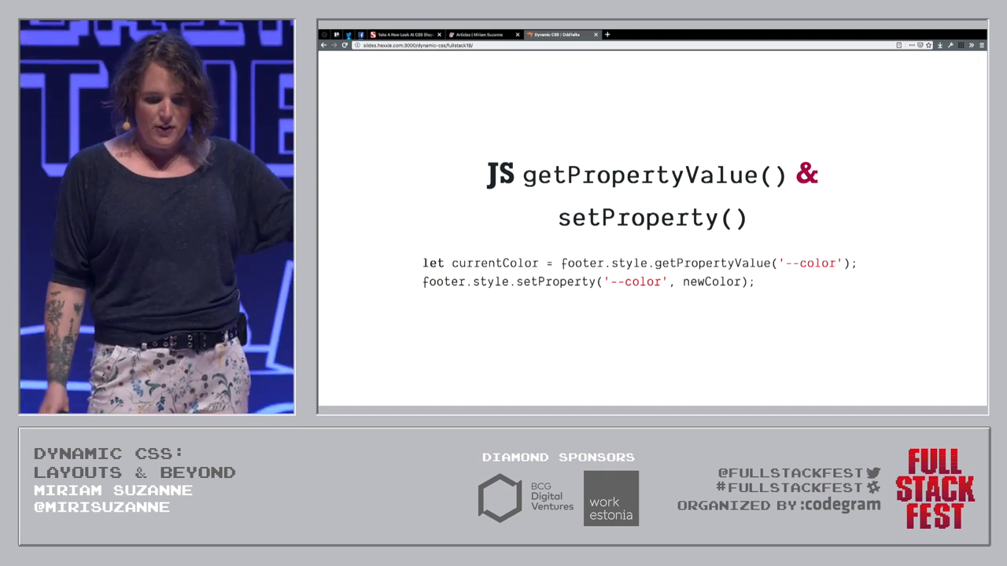
Step: Advance to the slide listing courses with JavaScript circled
{"action": "key", "text": "Right"}
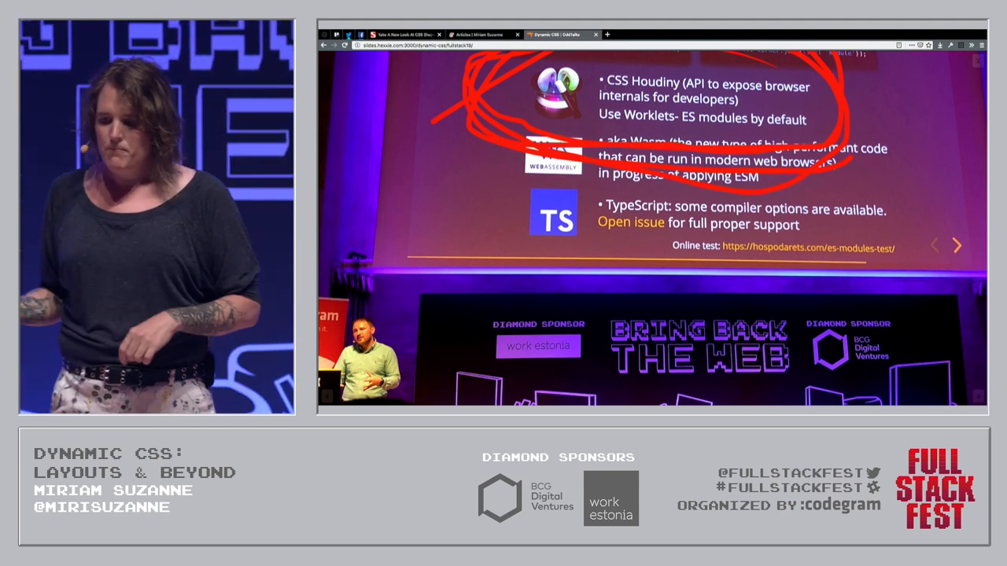
Step: Advance through Houdini Properties & Values API to the CSS.registerProperty code sample
{"action": "key", "text": "Right"}
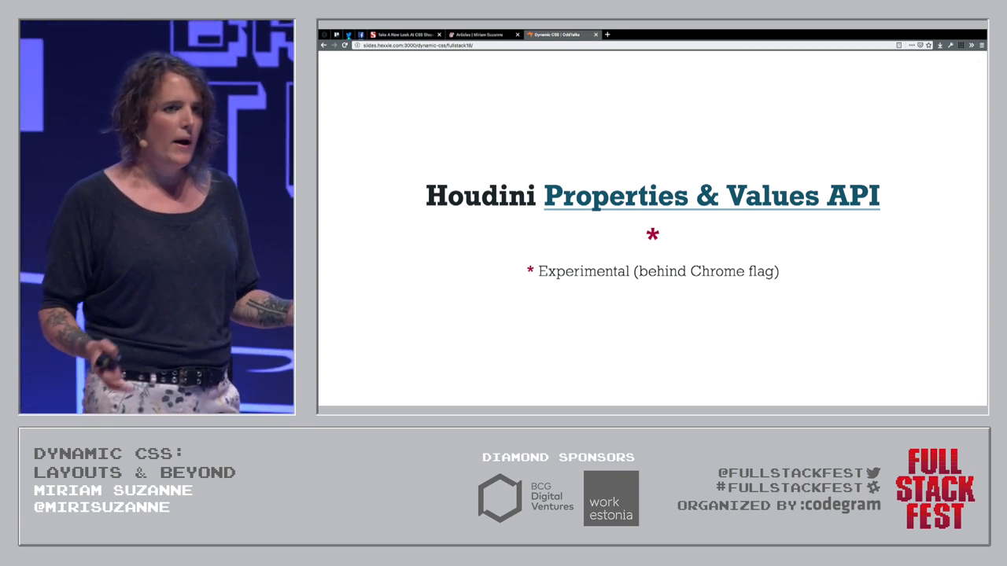
{"action": "key", "text": "Right"}
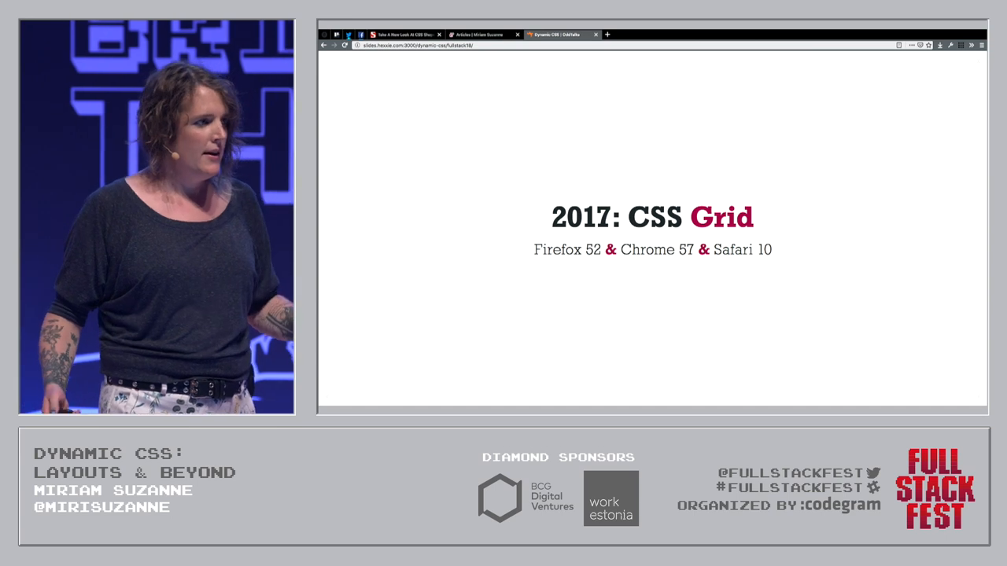
Step: Advance past 'Nothing Like It' and 'Getting Started Is Not' to the 'Defined On Containers' code slide
{"action": "key", "text": "Right"}
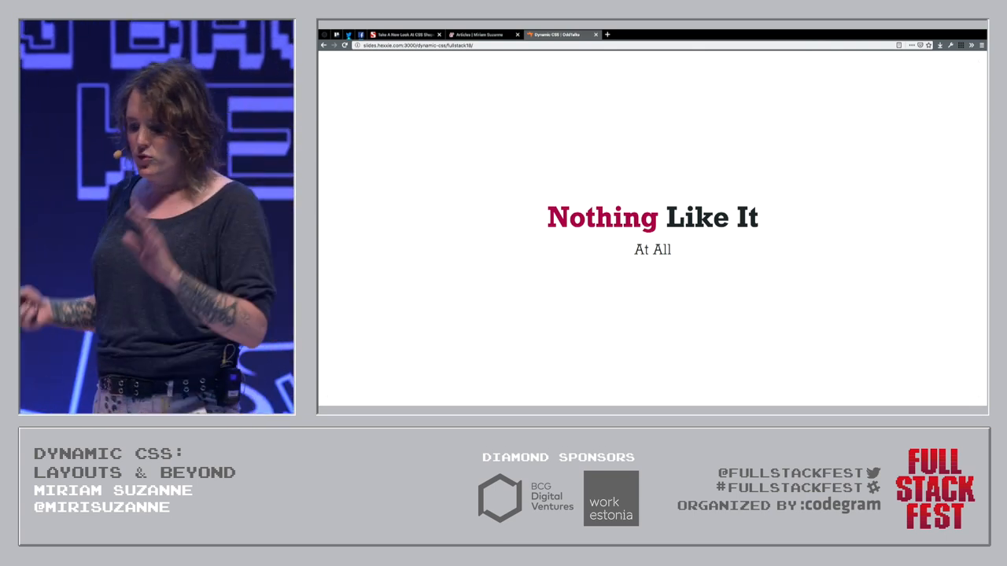
{"action": "key", "text": "Right"}
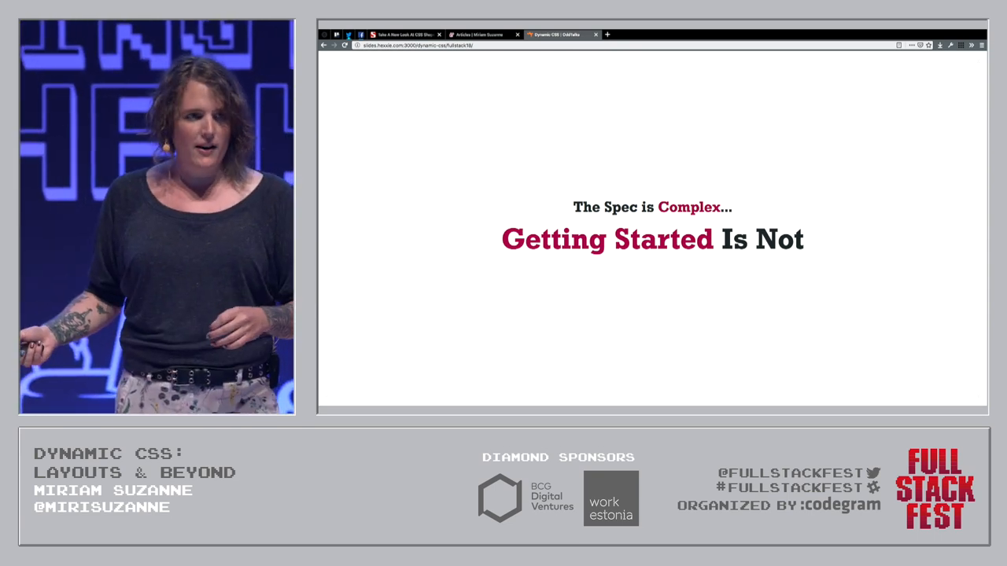
{"action": "key", "text": "Right"}
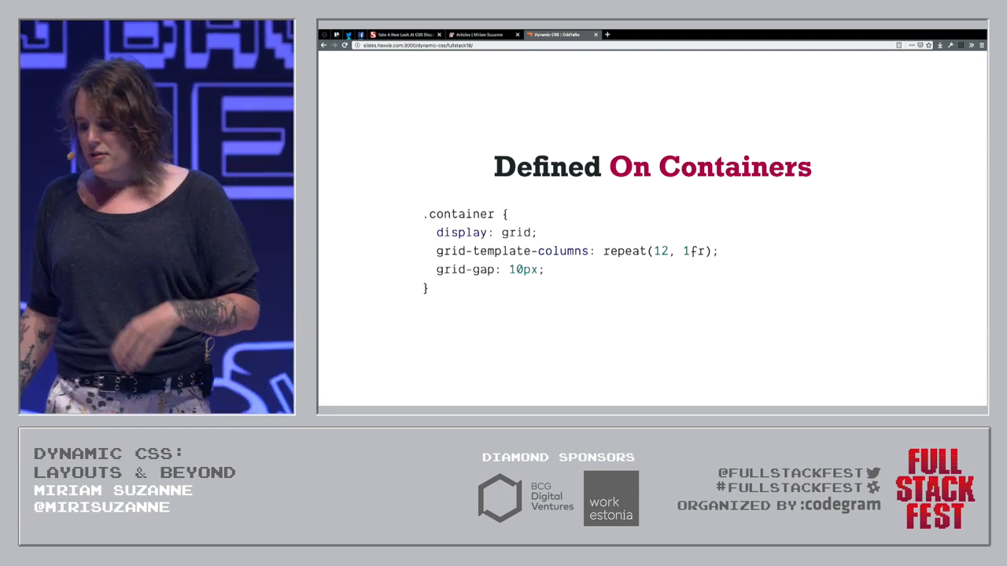
Step: Advance past Optional Element Control to the slide about %, vw and fr units
{"action": "key", "text": "Right"}
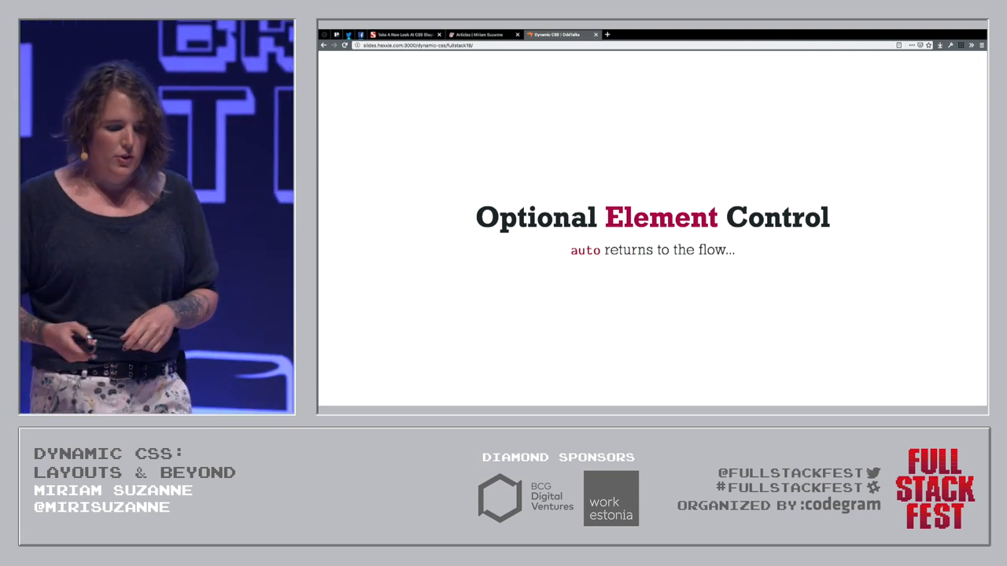
{"action": "key", "text": "Right"}
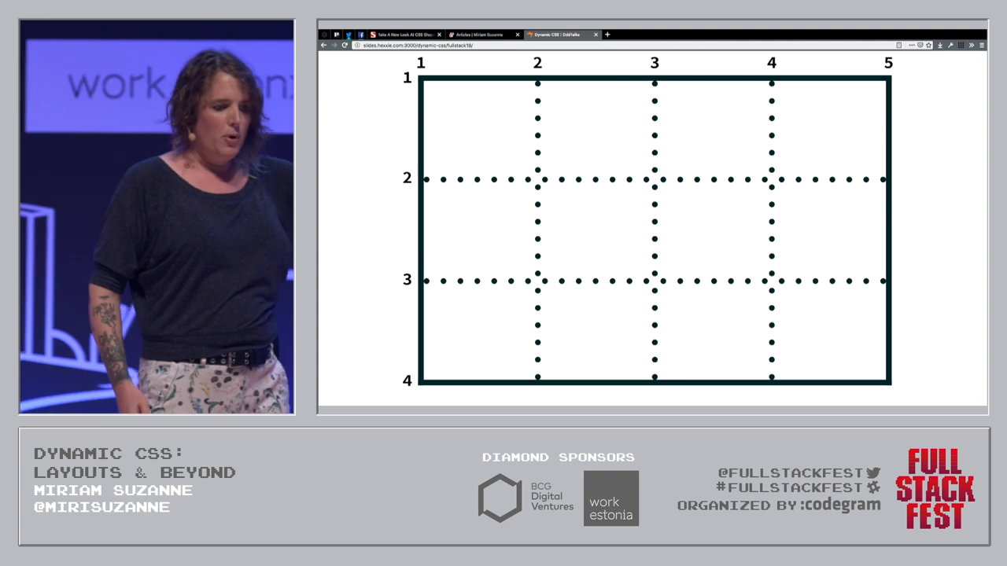
Step: Reveal negative grid-line numbers, then move to the 'Single Source of Truth' slide
{"action": "key", "text": "Right"}
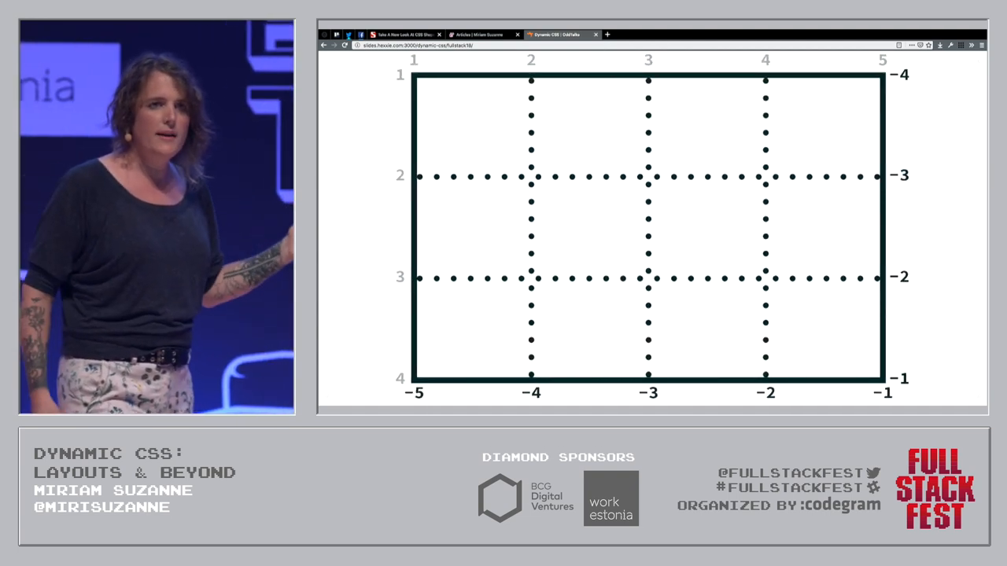
{"action": "key", "text": "Right"}
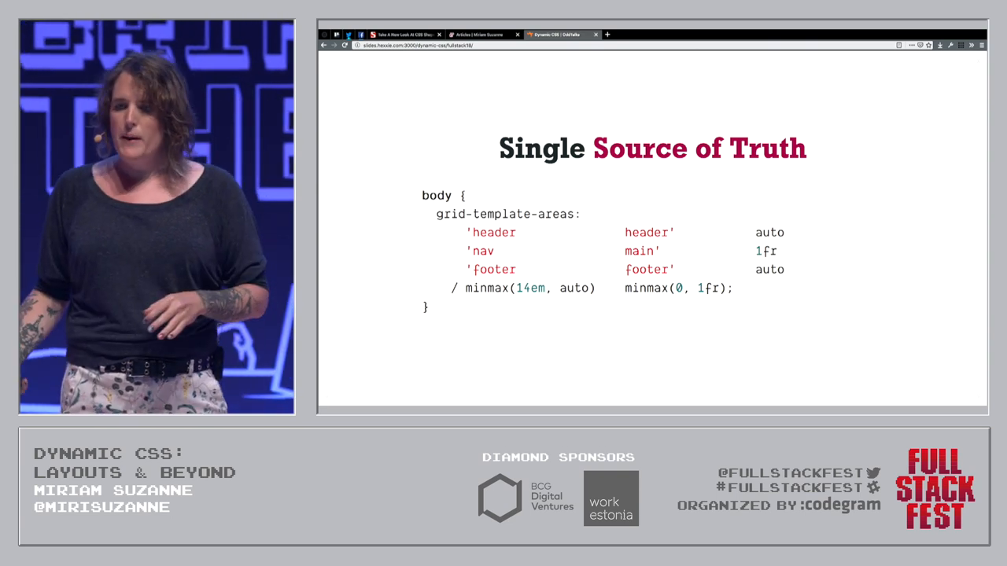
Step: Step through the grid-area rules and rendered Header/Nav/Main/Footer layout, back to the code slide
{"action": "key", "text": "Right"}
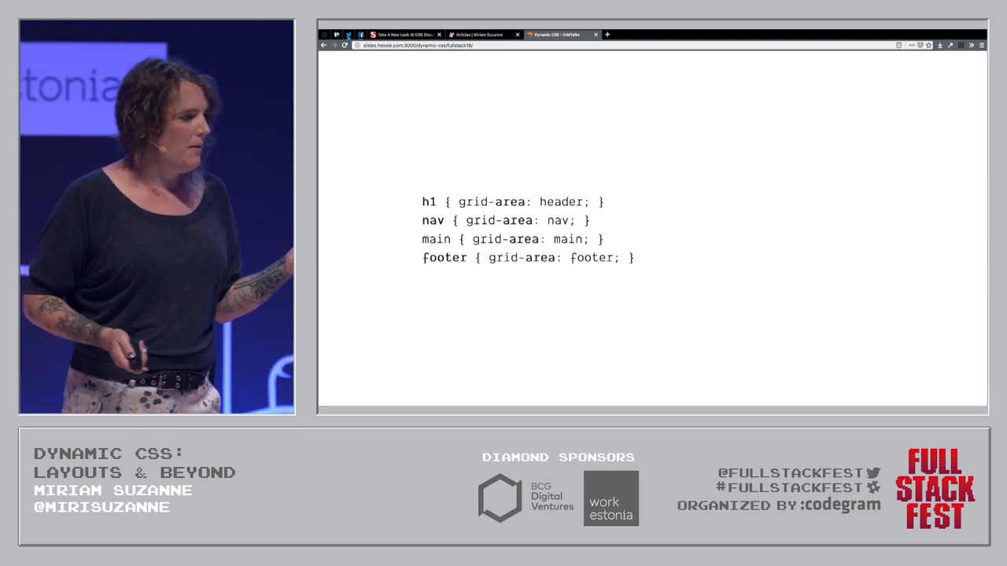
{"action": "key", "text": "Right"}
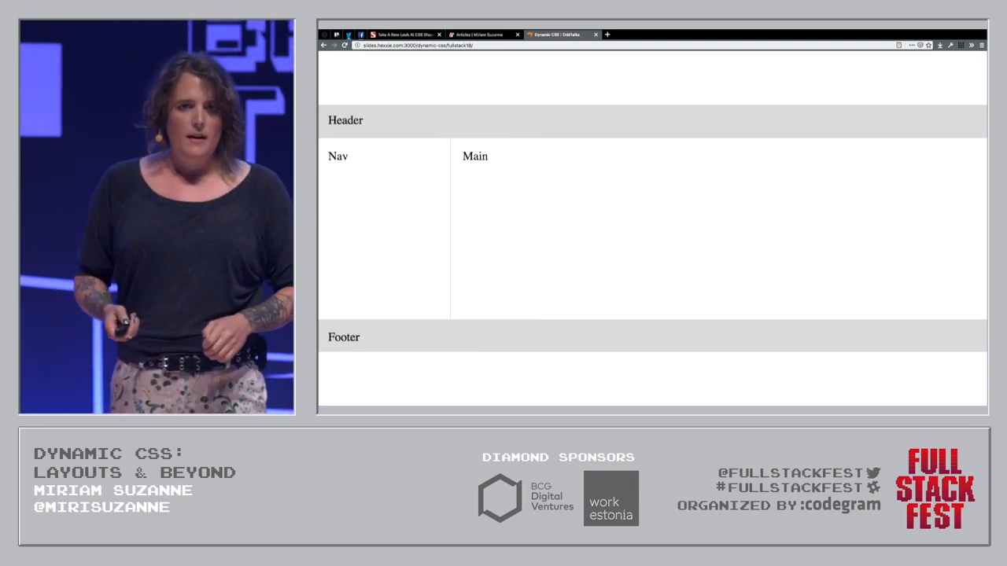
{"action": "key", "text": "Right"}
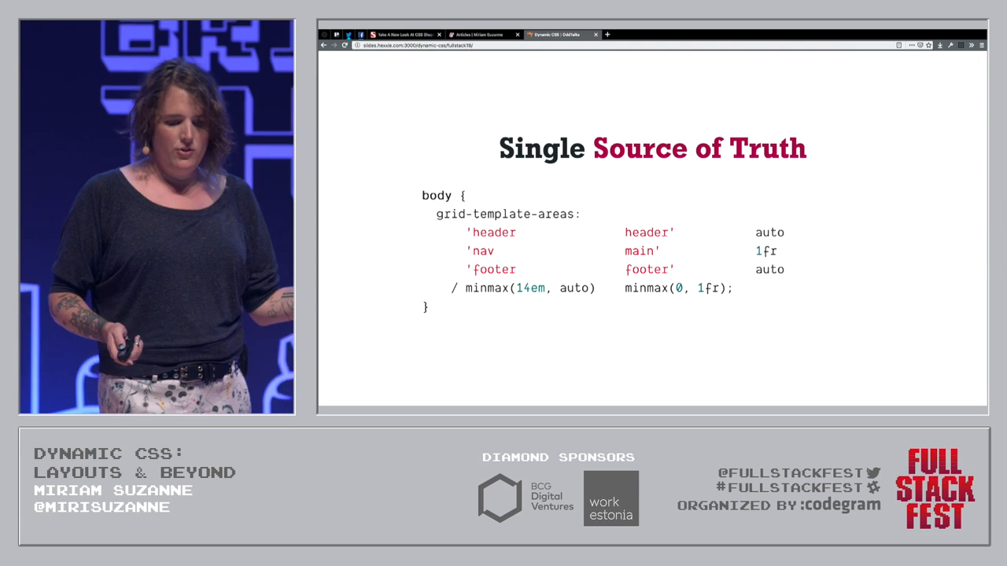
Step: Advance again through grid-area declarations and the rendered layout to the Intrinsic Web Design slide
{"action": "key", "text": "Right"}
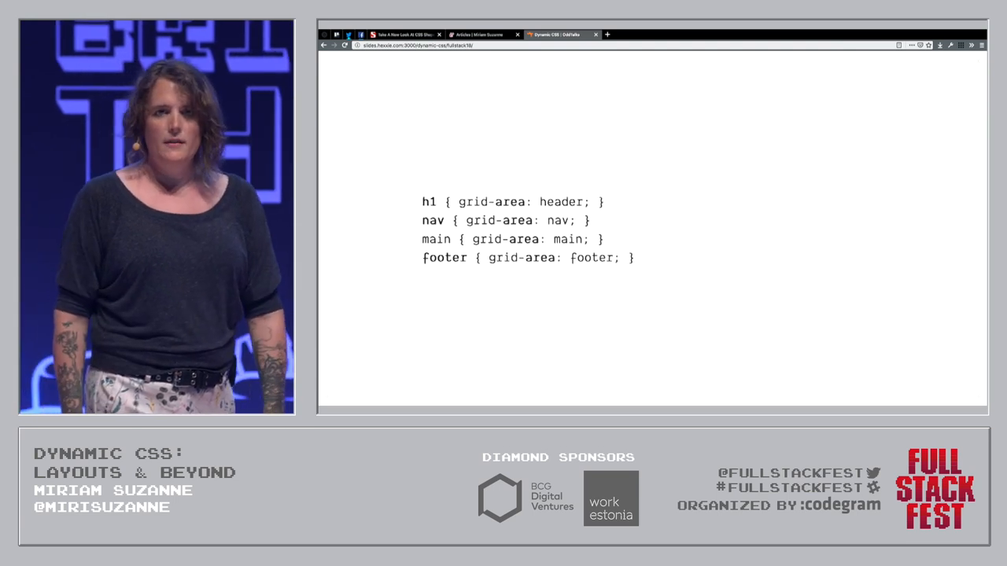
{"action": "key", "text": "Right"}
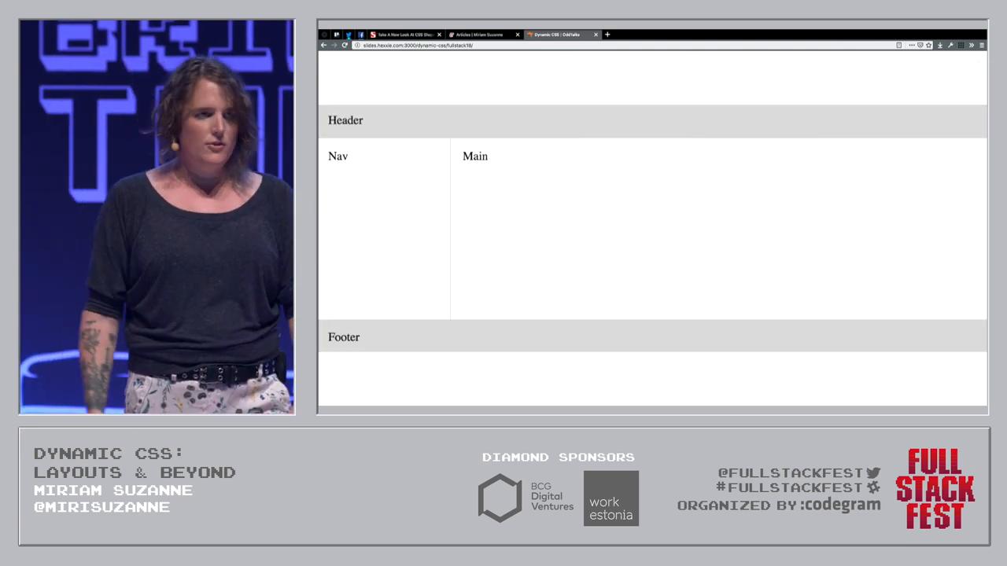
{"action": "key", "text": "Right"}
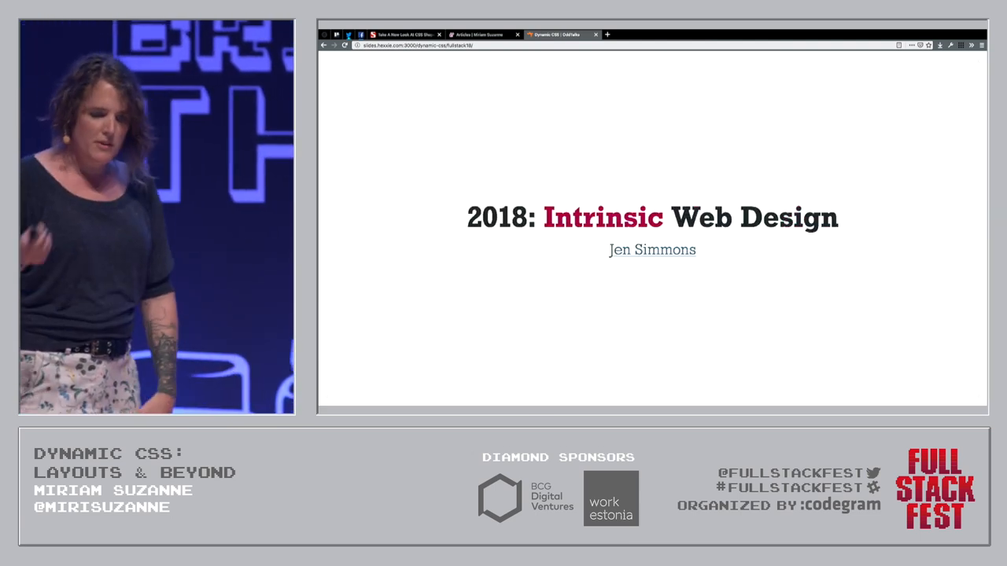
Step: Advance through Fluid & Fixed and the grid columns/rows demo to the Nested Contexts slide
{"action": "key", "text": "Right"}
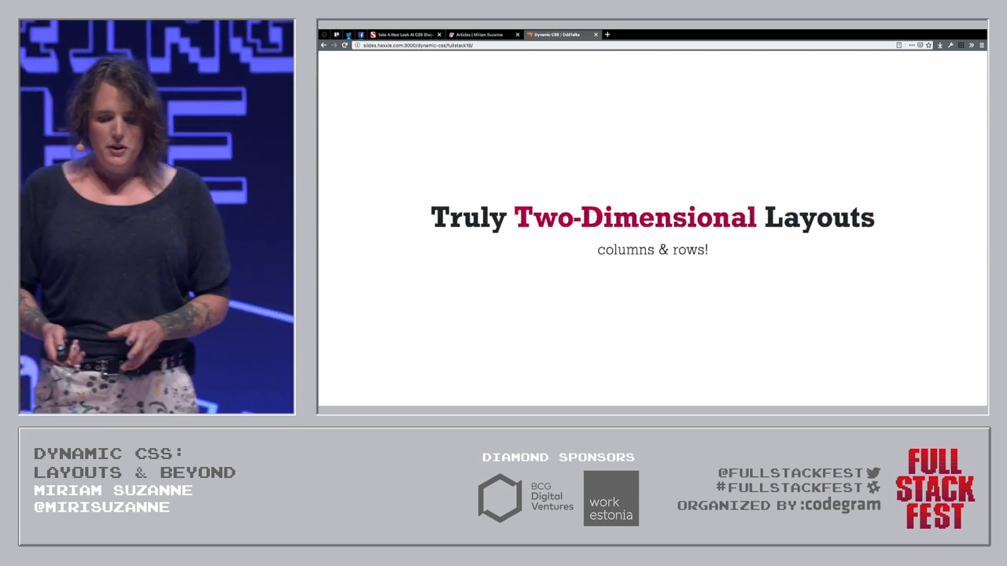
{"action": "key", "text": "Right"}
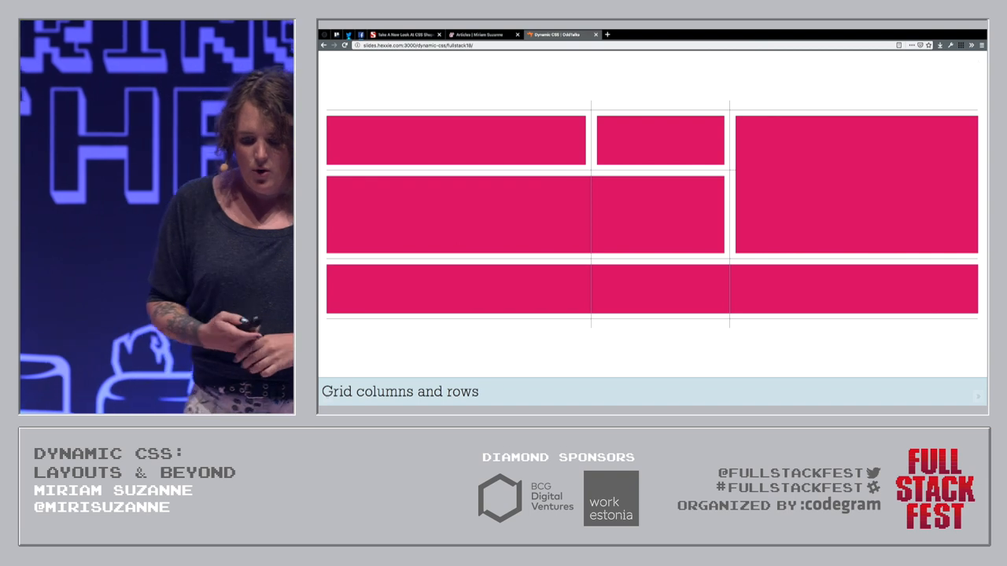
{"action": "key", "text": "Right"}
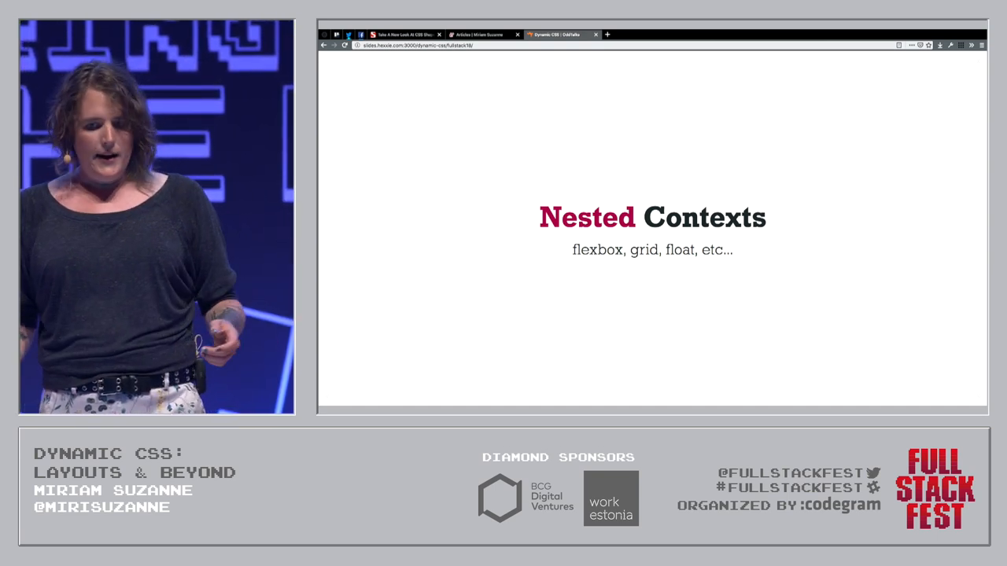
Step: Advance past Expand & Contract Content and Media Queries, As Needed to Data-Driven Layouts
{"action": "key", "text": "Right"}
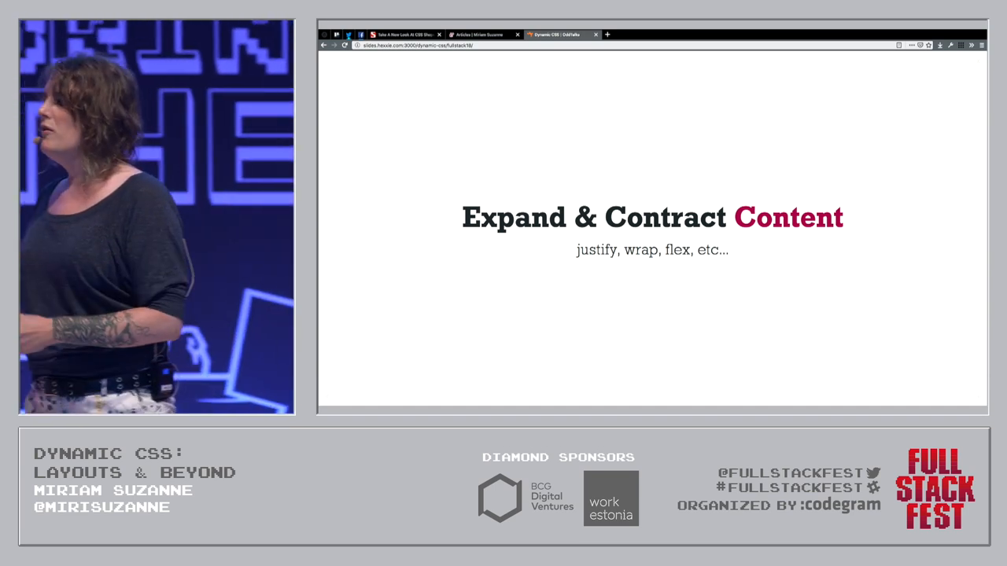
{"action": "key", "text": "Right"}
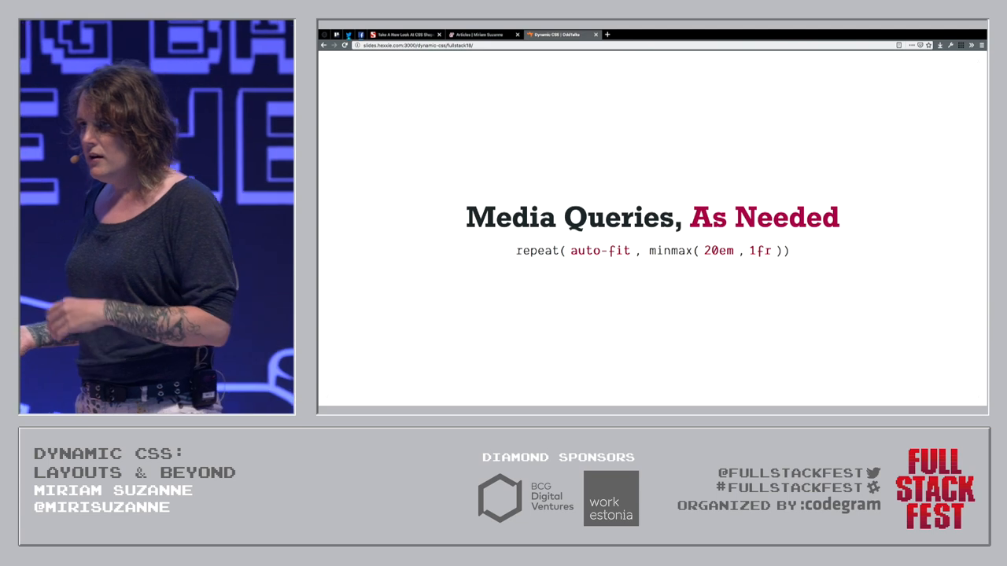
{"action": "key", "text": "Right"}
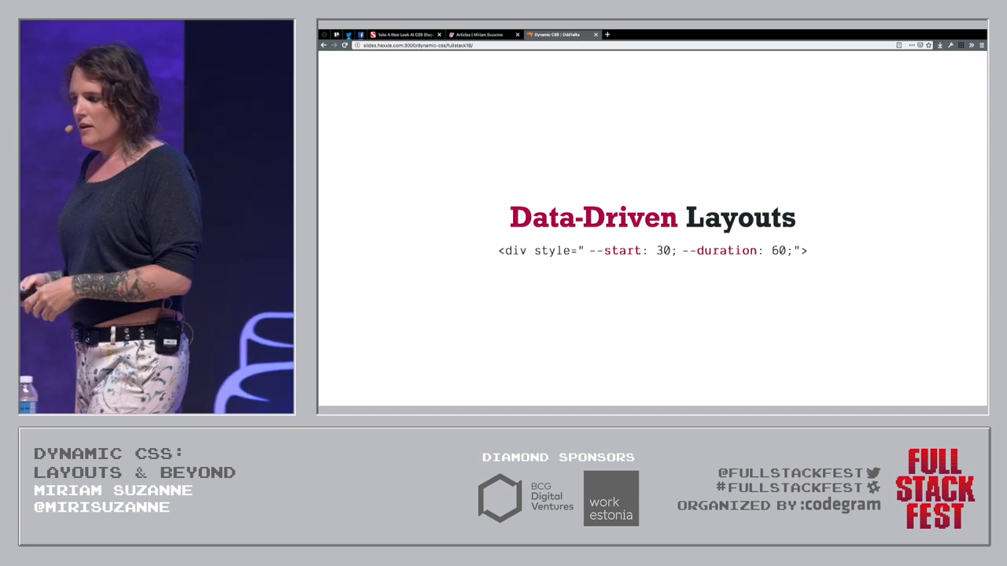
Step: Step past the session schedule grid and Bar Charts markup to the .bar CSS rules slide
{"action": "key", "text": "Right"}
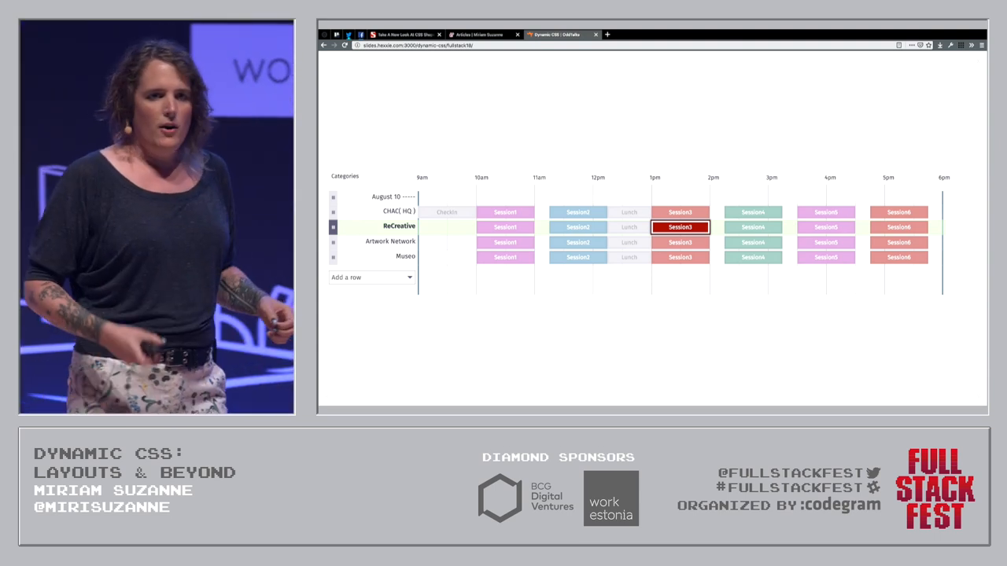
{"action": "key", "text": "Right"}
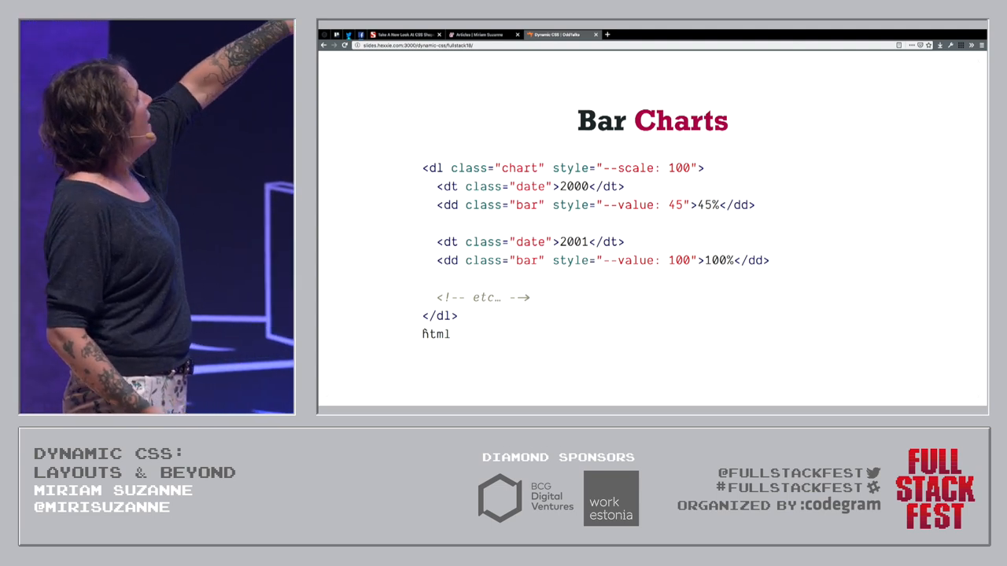
{"action": "key", "text": "Right"}
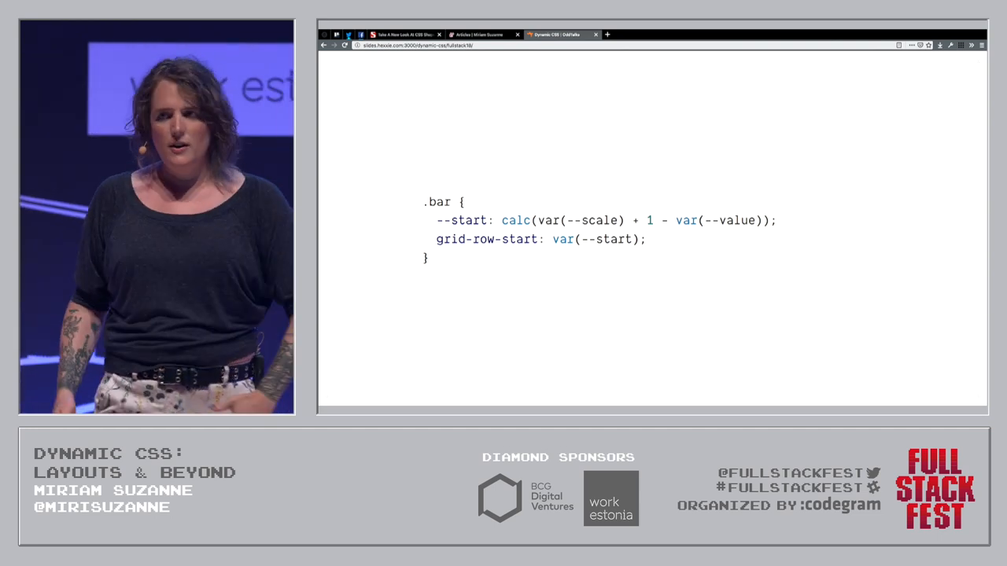
Step: Move through the percentage bar chart demo to the css-linegraph demo slide
{"action": "key", "text": "Right"}
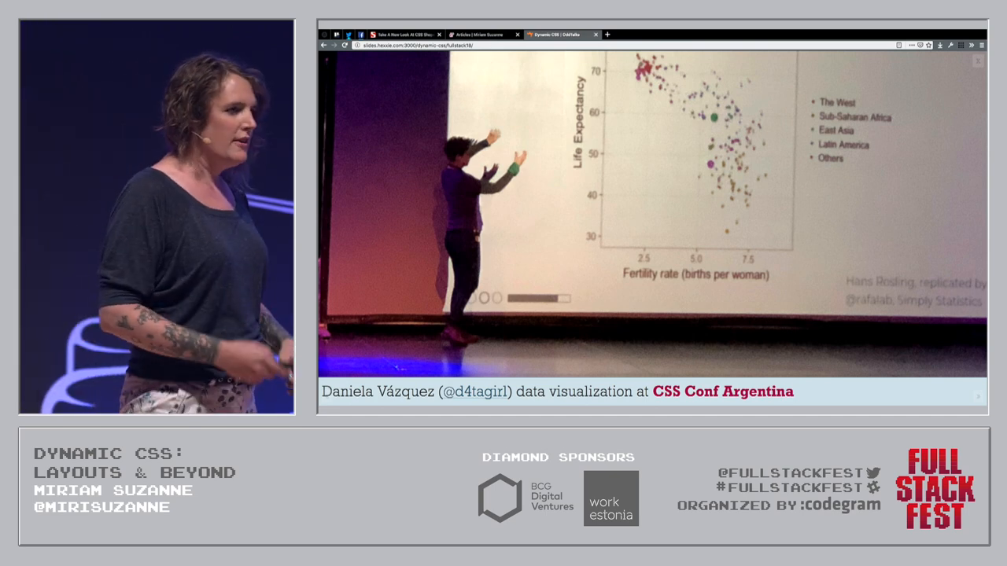
{"action": "key", "text": "Right"}
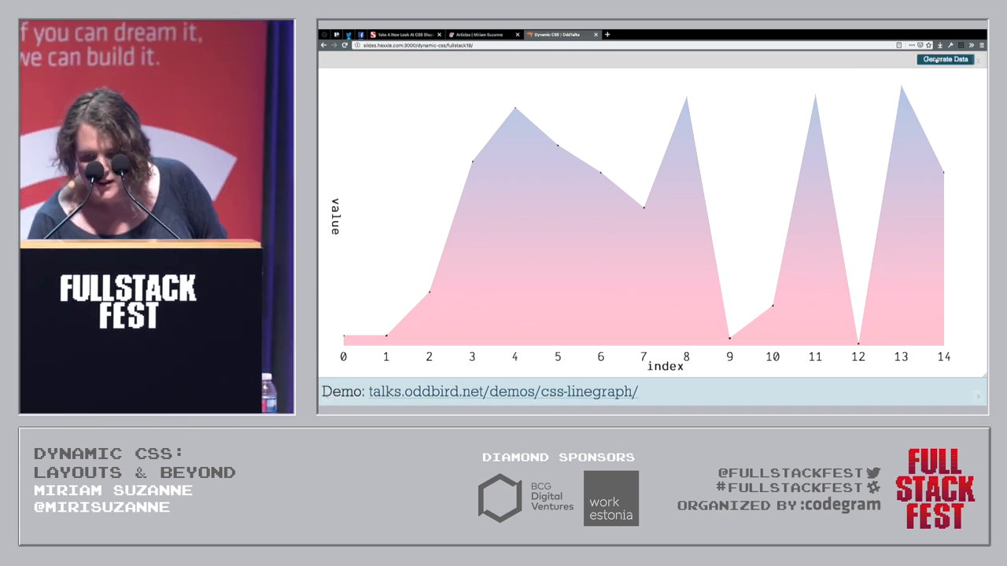
Step: Regenerate the line graph's random data twice, then reach the css-plot bubble demo
{"action": "left_click", "coordinate": [936, 60]}
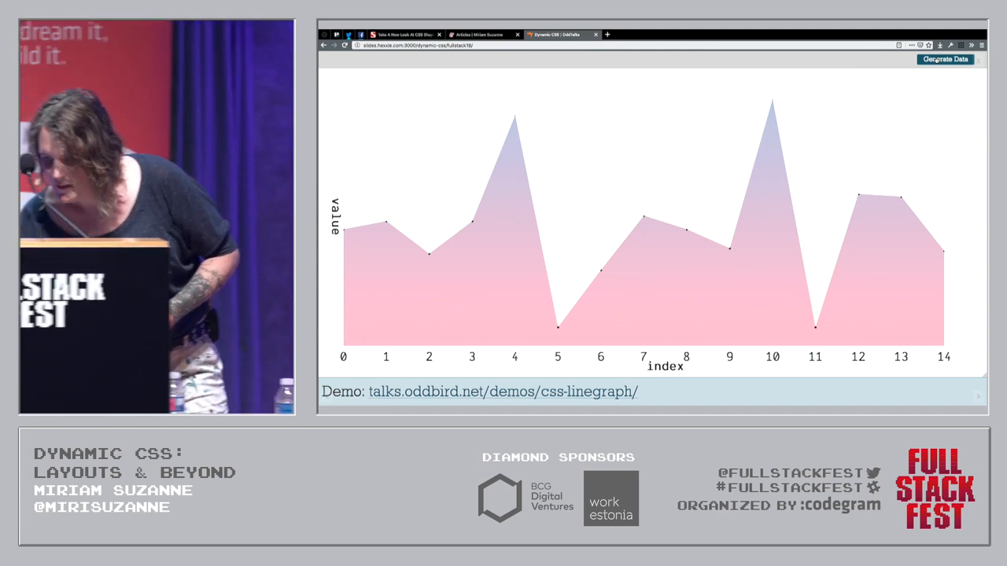
{"action": "left_click", "coordinate": [936, 59]}
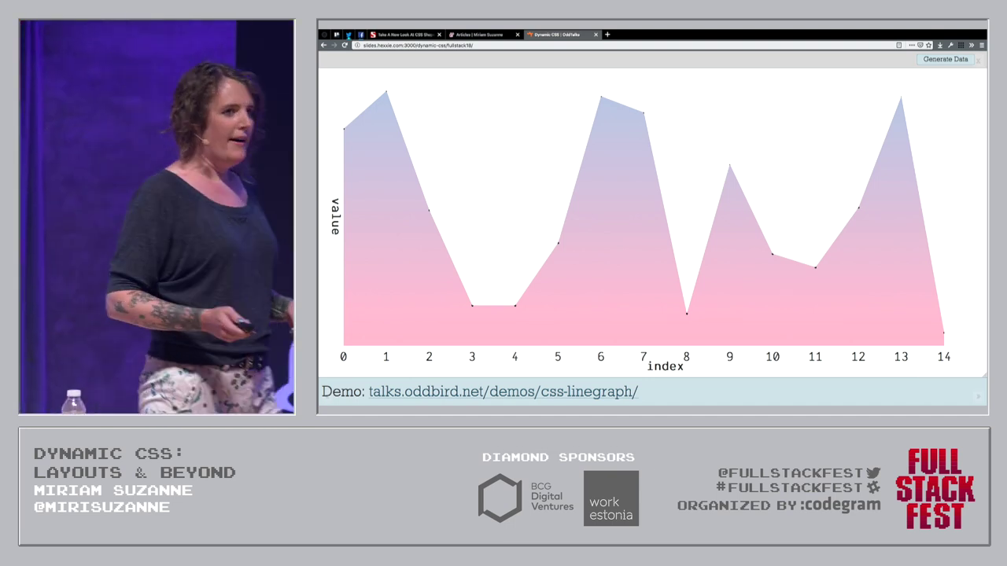
{"action": "key", "text": "Right"}
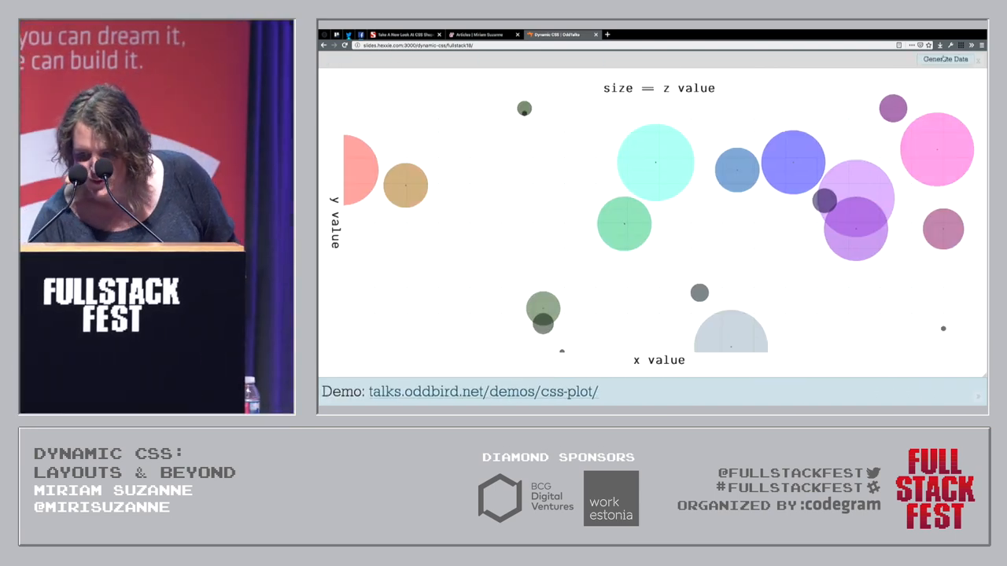
Step: Generate four new random bubble datasets, then move on to the neural-network surface plot photo
{"action": "left_click", "coordinate": [944, 60]}
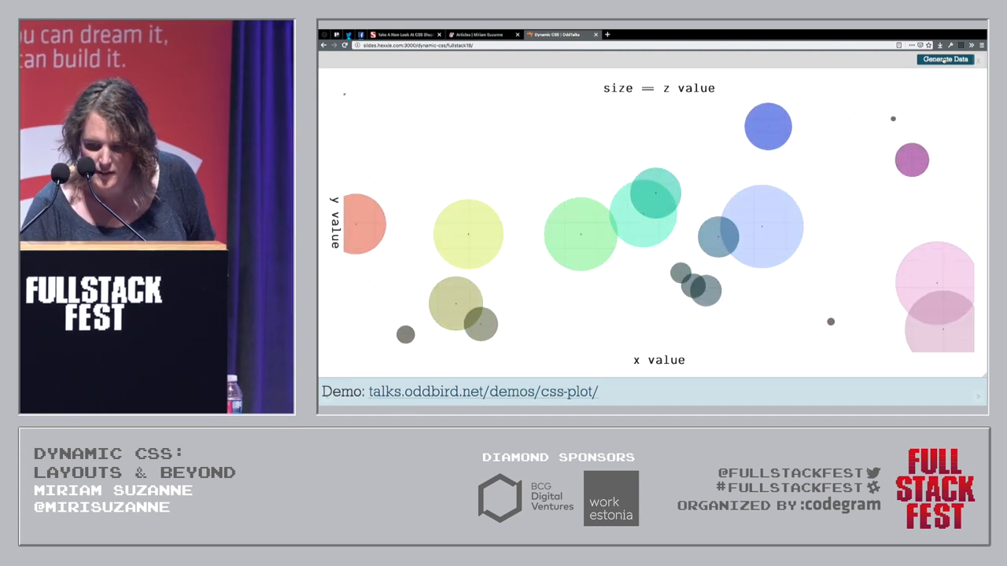
{"action": "left_click", "coordinate": [944, 60]}
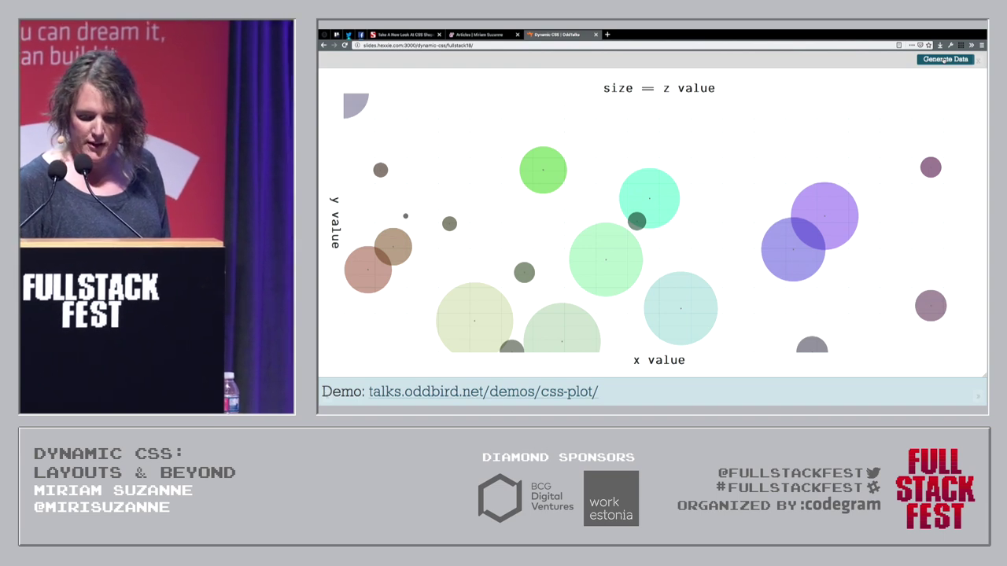
{"action": "left_click", "coordinate": [944, 60]}
{"action": "left_click", "coordinate": [945, 60]}
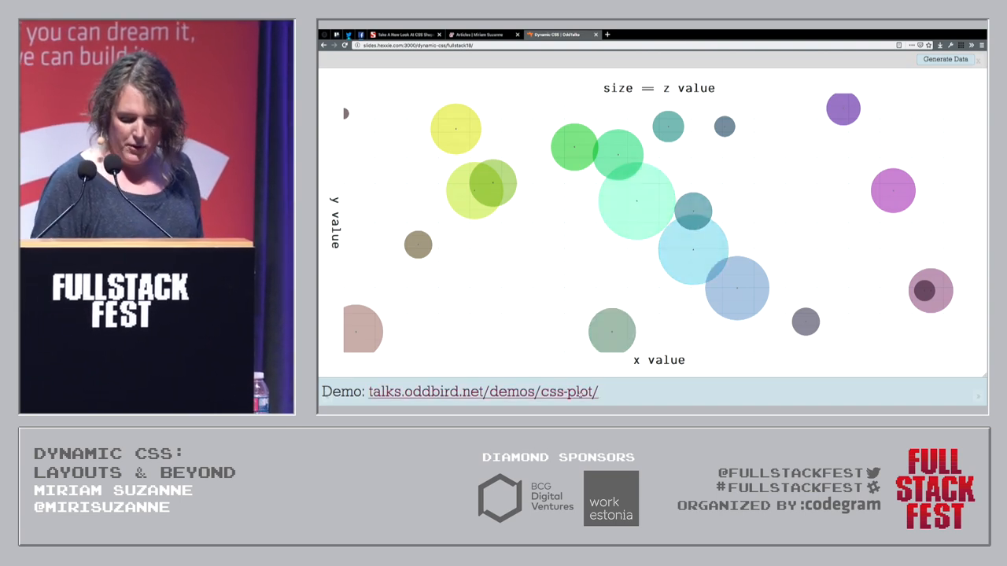
{"action": "key", "text": "Right"}
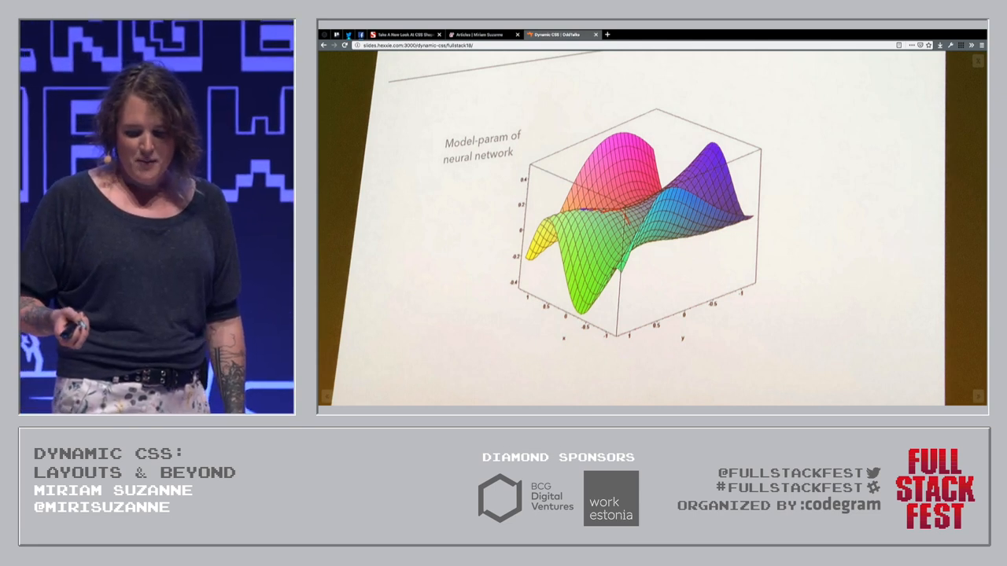
Step: Show the Levitated Toy Factory at Beyond Tellerand pixel-art slide
{"action": "key", "text": "Right"}
{"action": "key", "text": "Right"}
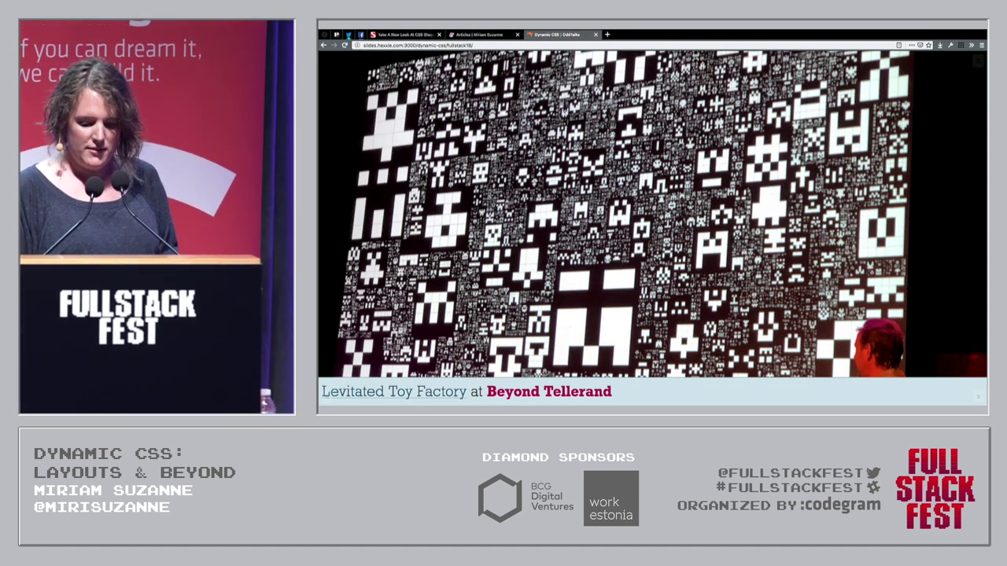
Step: In the vue-invaders demo turn the large invader red, shuffle the grid, then reach Movement Demos
{"action": "key", "text": "Right"}
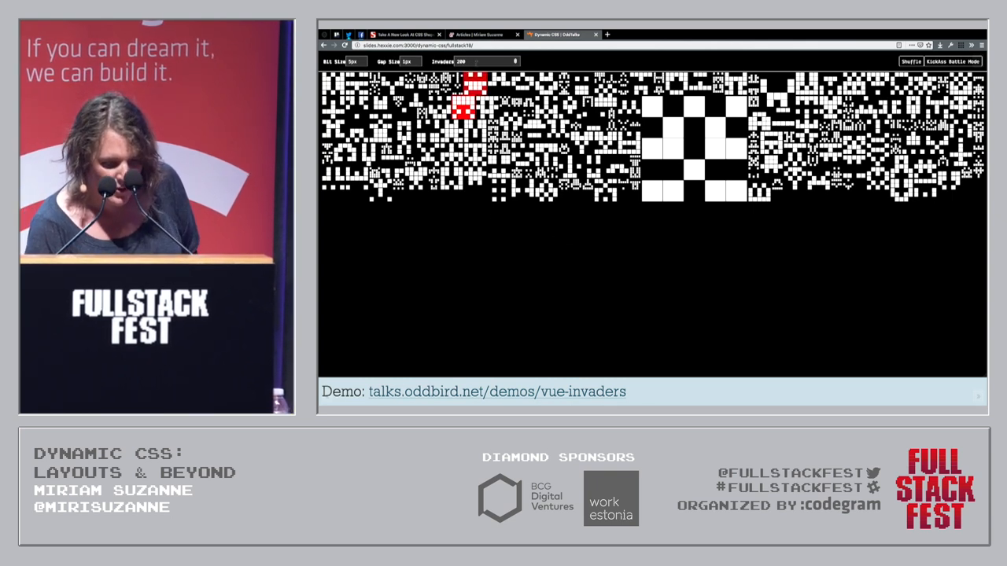
{"action": "left_click", "coordinate": [699, 133]}
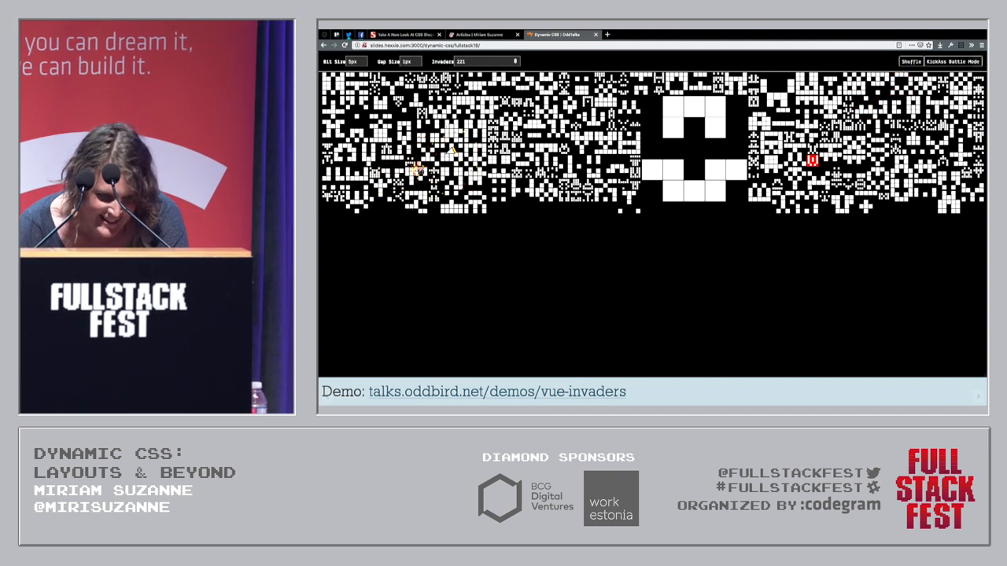
{"action": "left_click", "coordinate": [910, 62]}
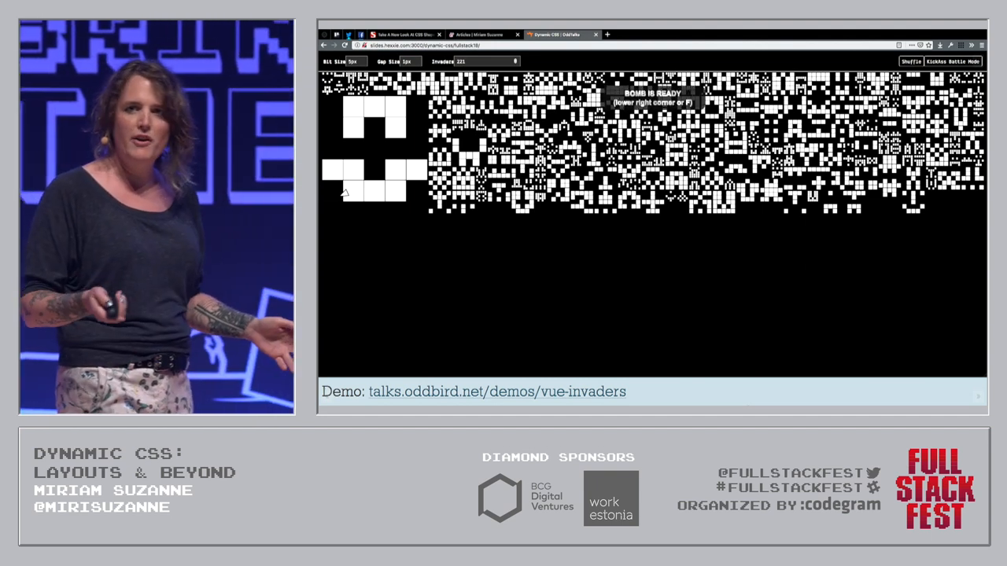
{"action": "key", "text": "Right"}
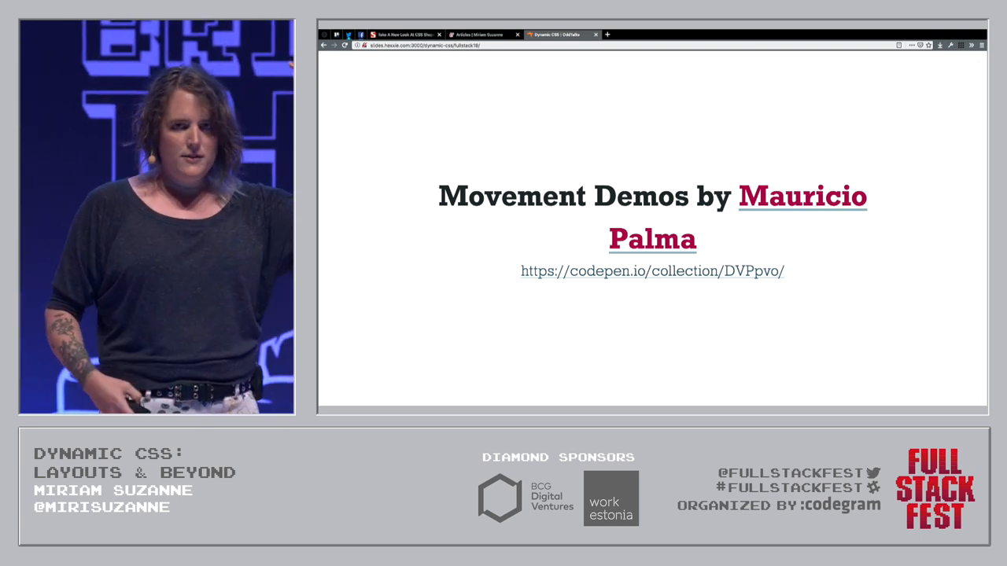
Step: Step through the Lea Verou, gridbyexample.com and youtube.com/layoutland resource slides to CSS is Awesome
{"action": "key", "text": "Right"}
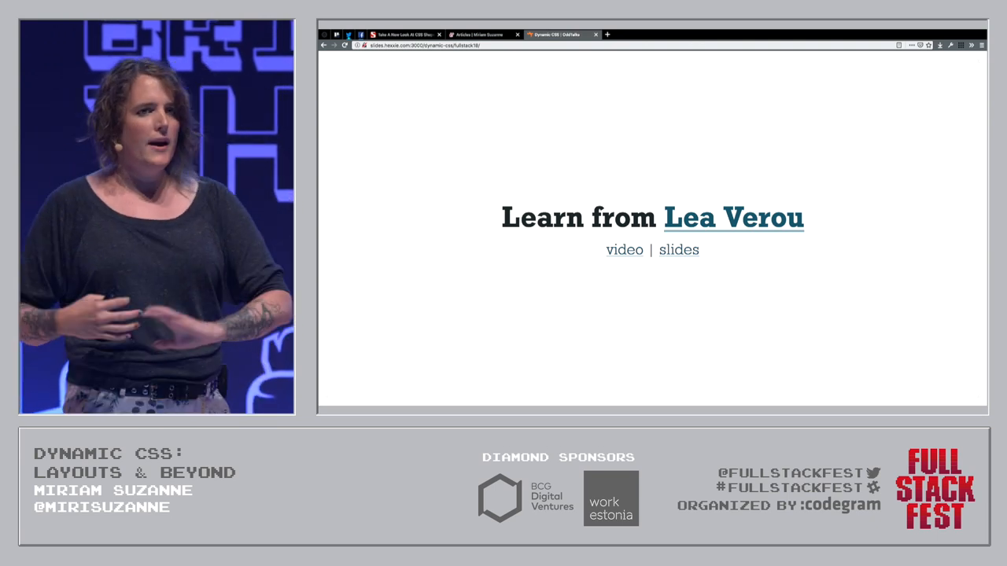
{"action": "key", "text": "Right"}
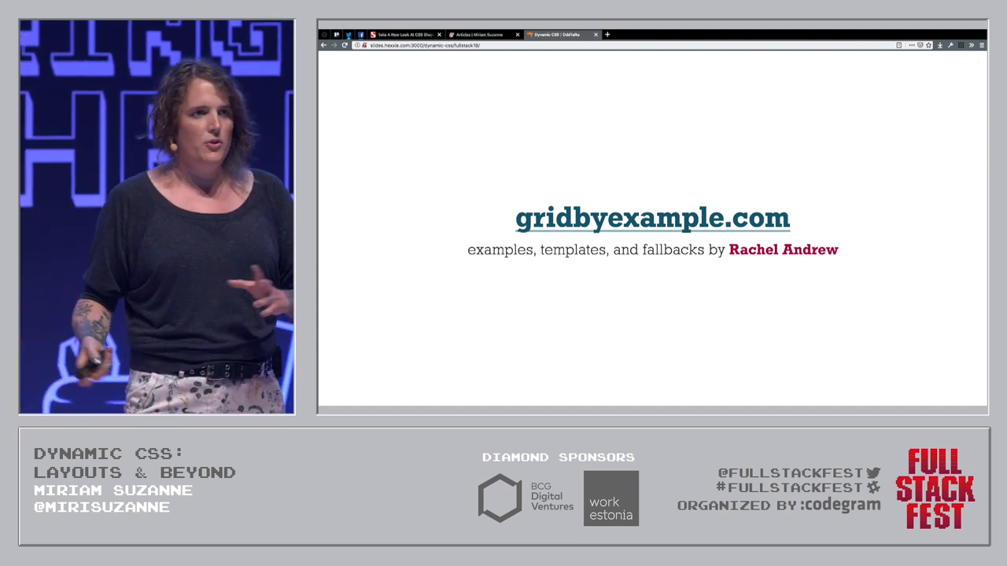
{"action": "key", "text": "Right"}
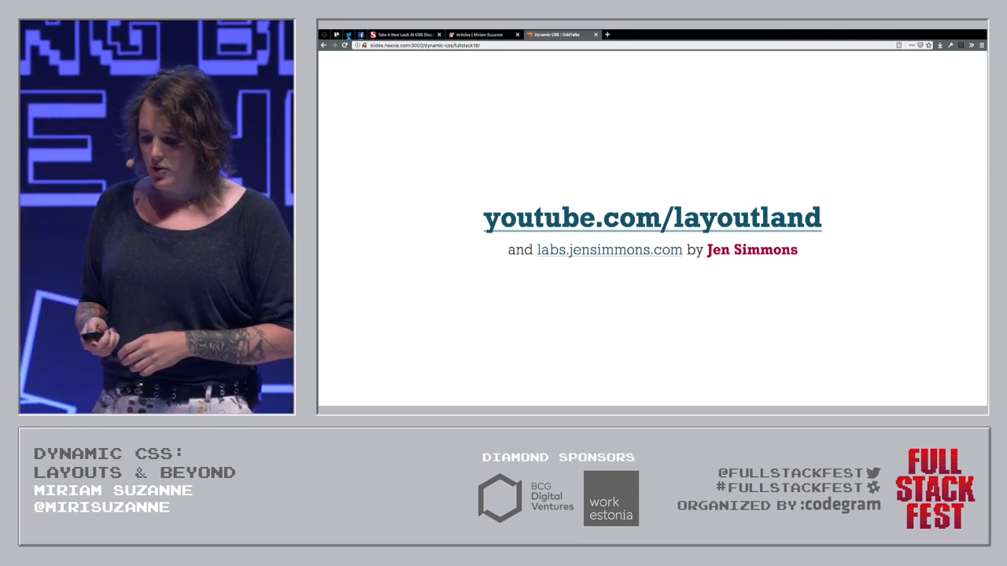
{"action": "key", "text": "Right"}
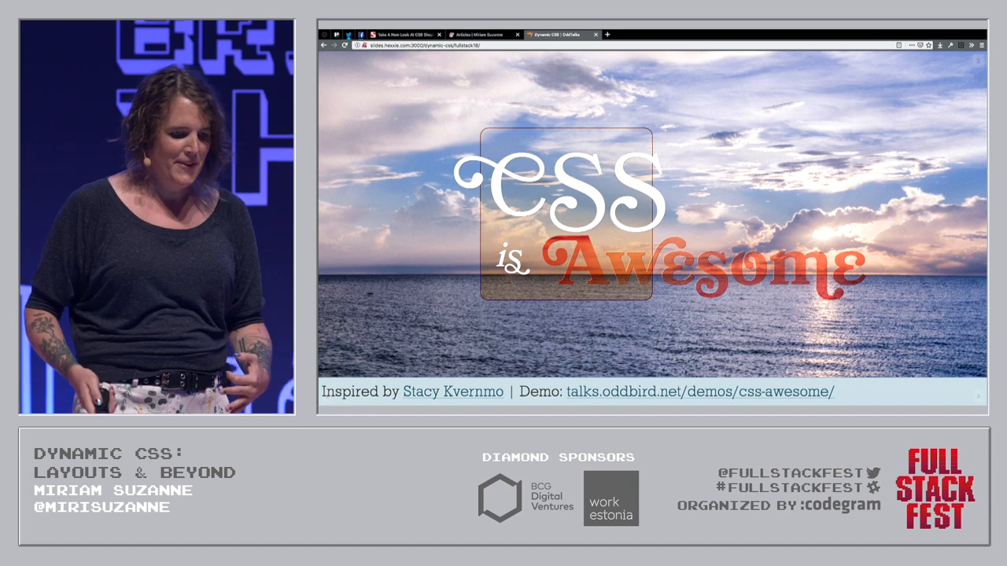
Step: Show the closing Have Fun! slide with the talks.oddbird.net/dynamic-css/fullstack18 link
{"action": "key", "text": "Right"}
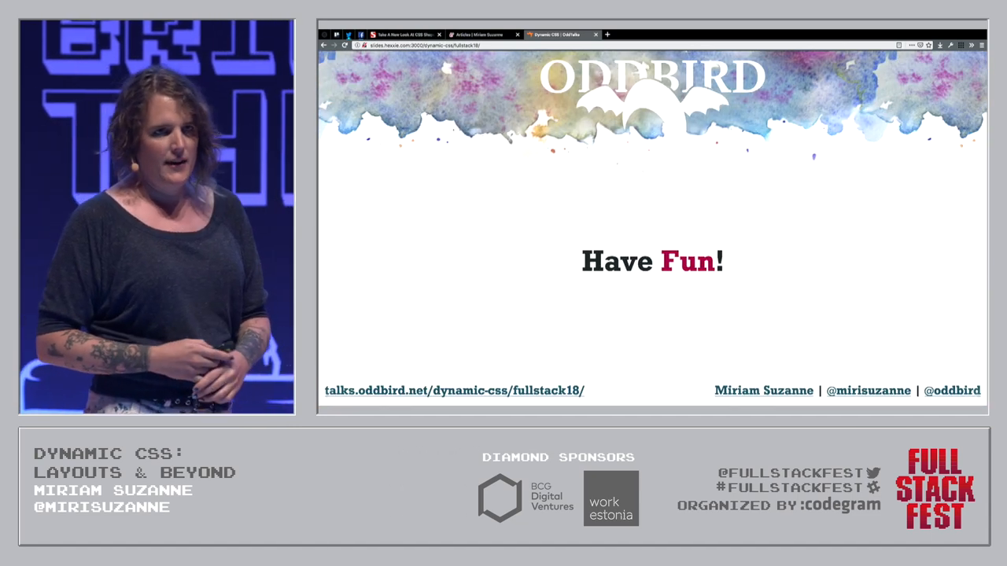